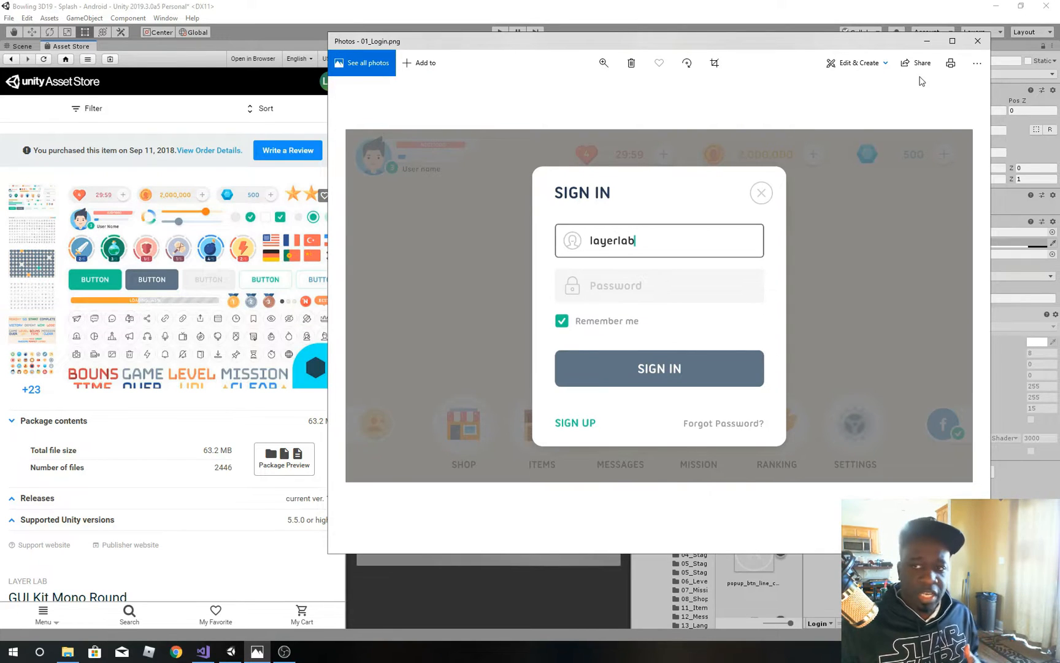
Step: Review the GUI Kit Mono Round asset page's images and package details, and return to the scene view
left_click(926, 43)
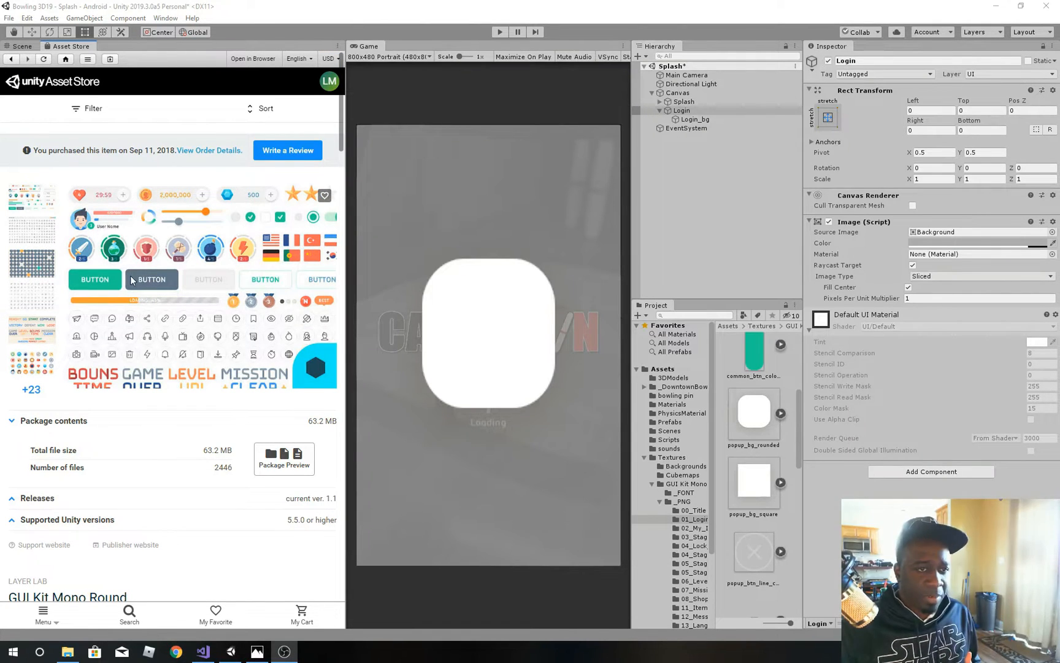
scroll(138, 393, "down", 5)
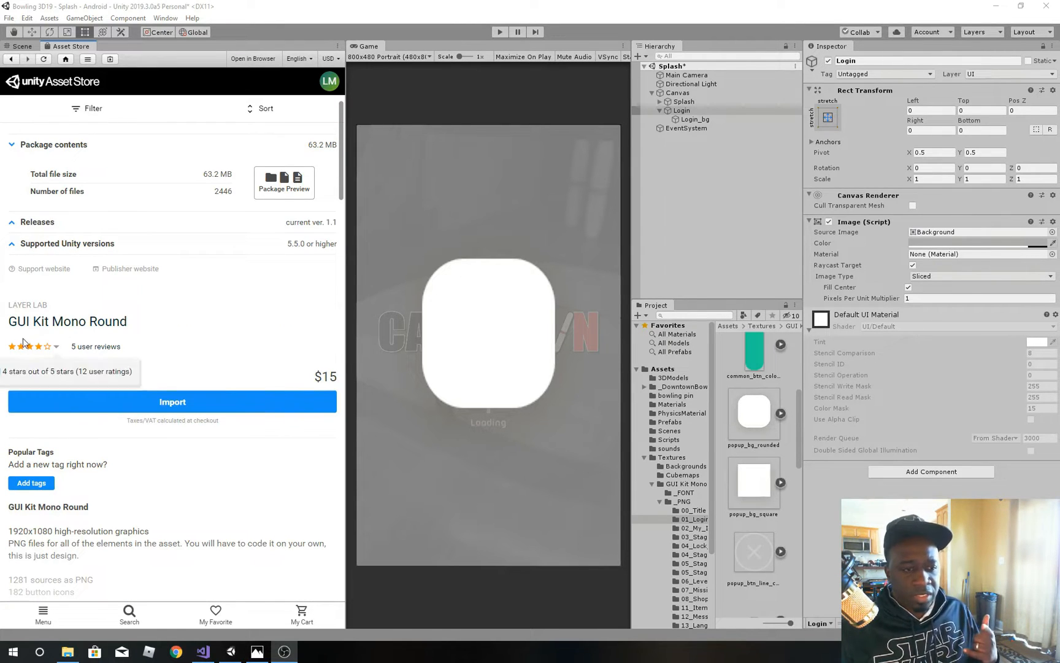
scroll(140, 319, "up", 4)
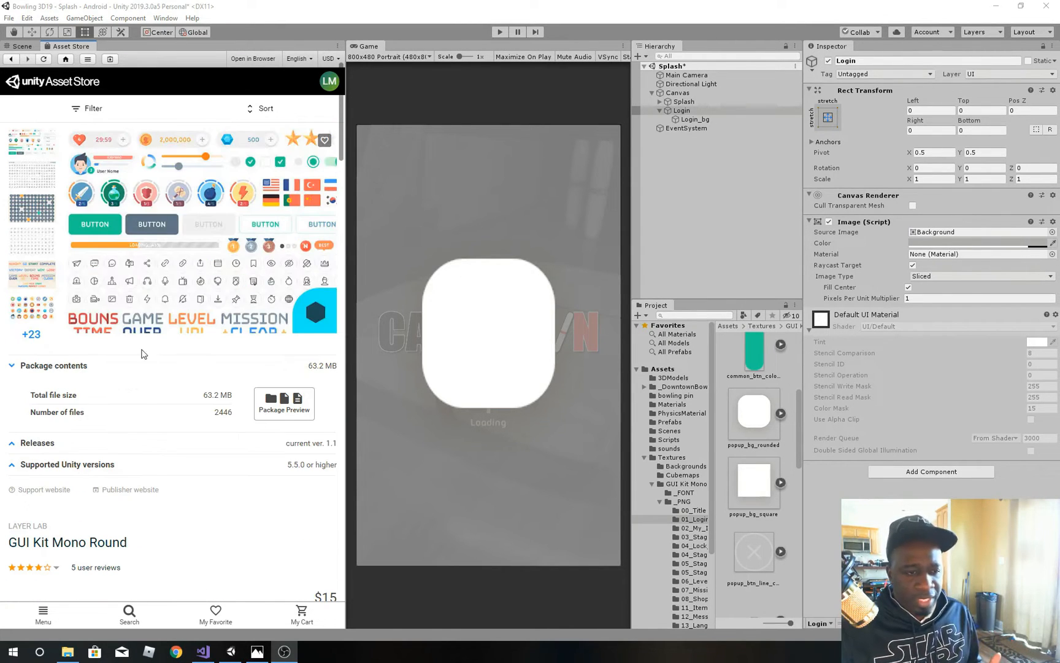
scroll(135, 380, "down", 2)
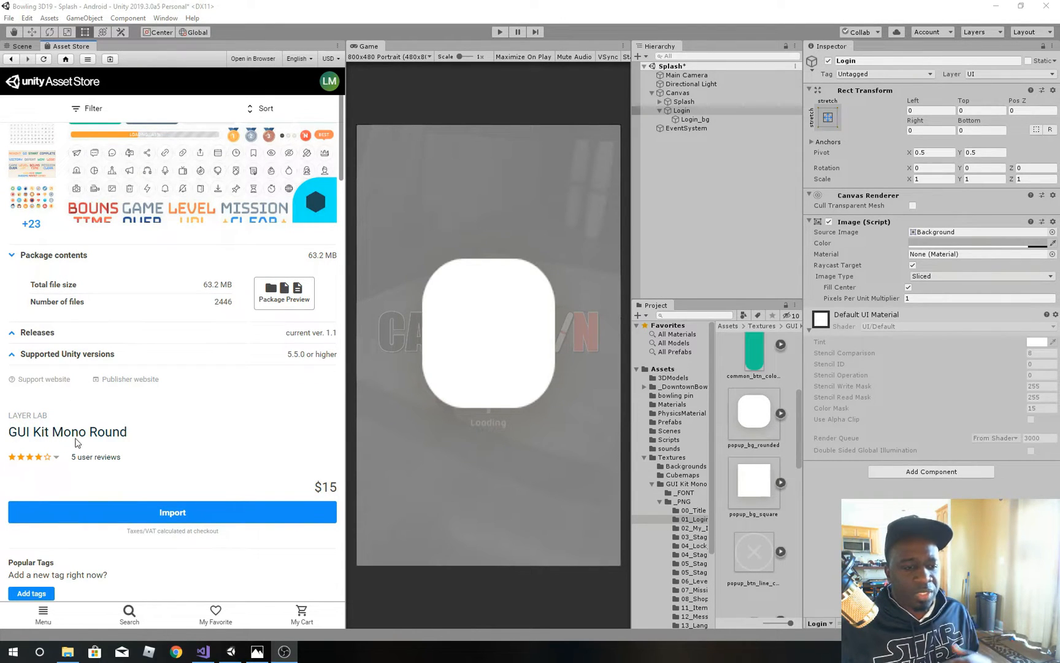
scroll(156, 416, "up", 3)
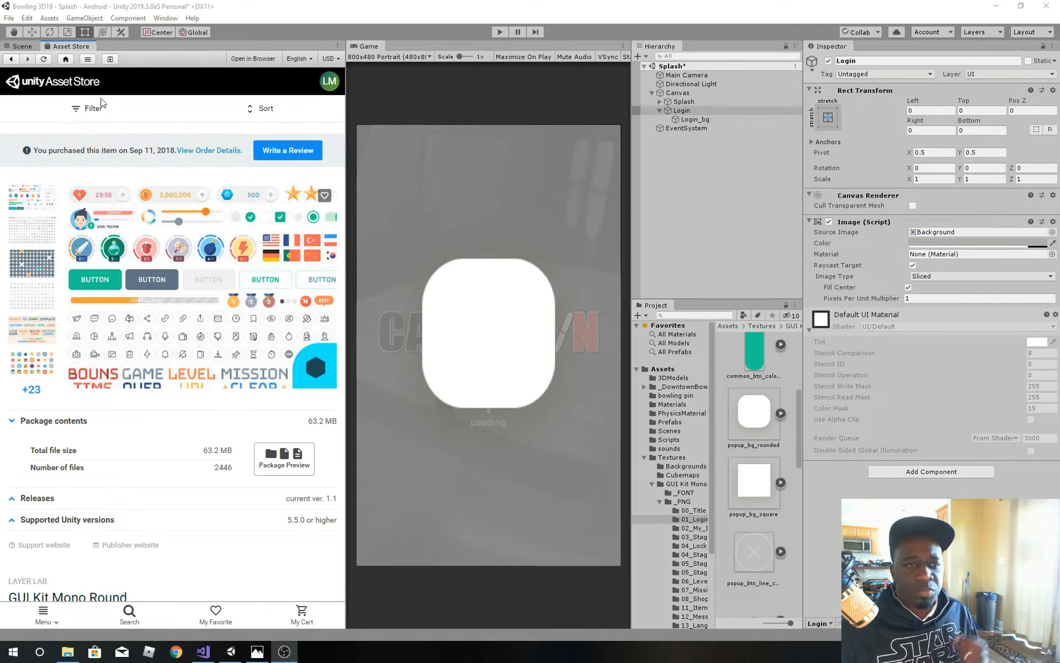
left_click(23, 47)
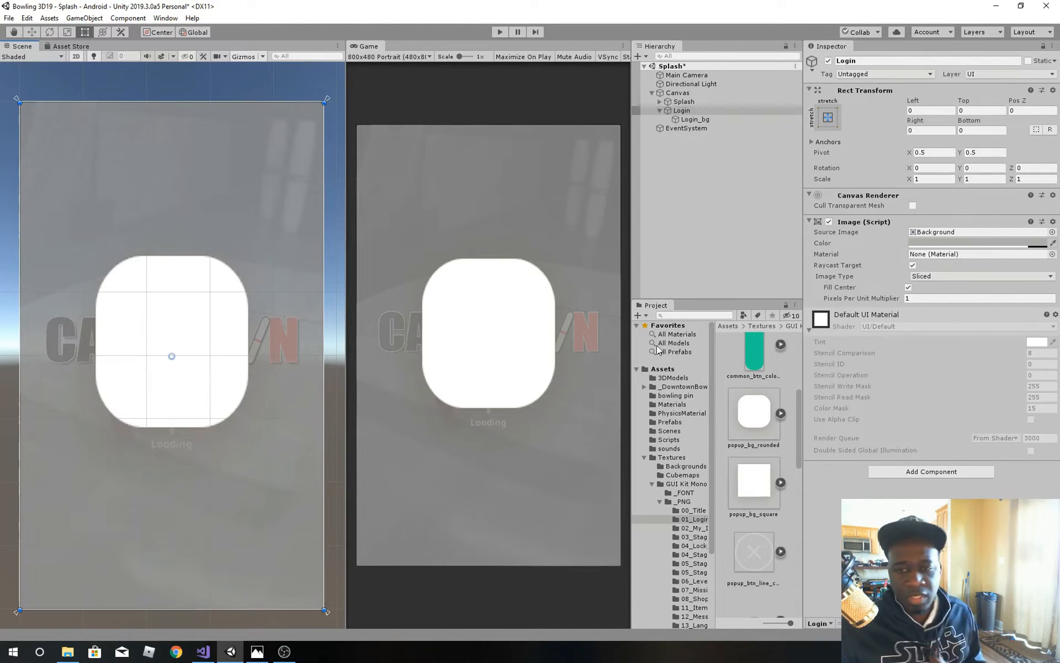
Step: Check the Login_bg panel against the sign-in reference image and assign the popup_bg_rounded sprite as its source image
left_click(704, 121)
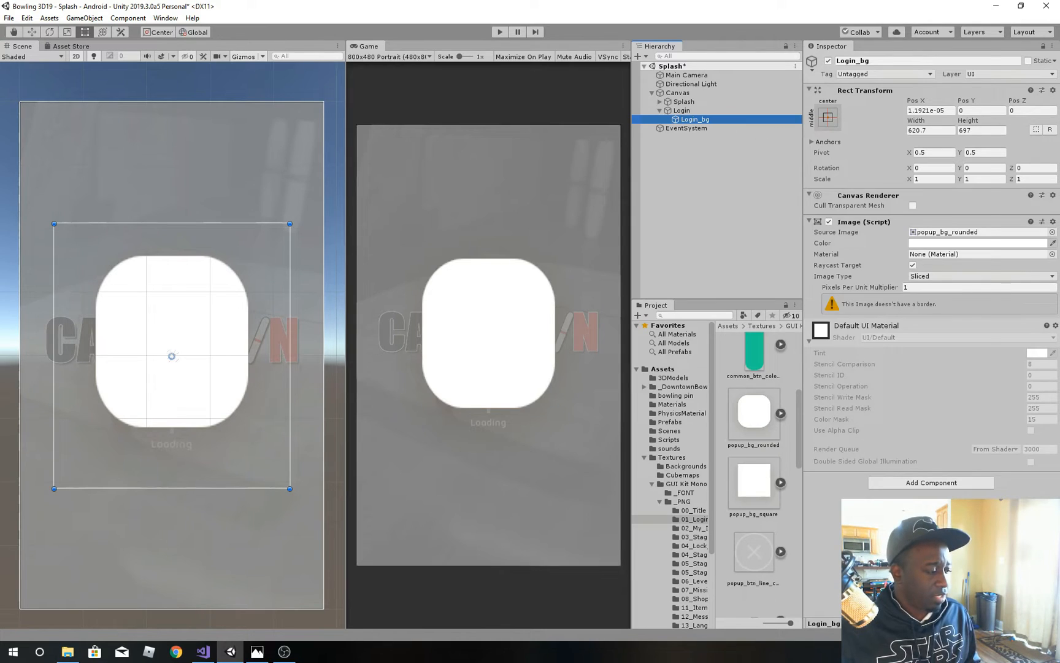
key("alt+Tab")
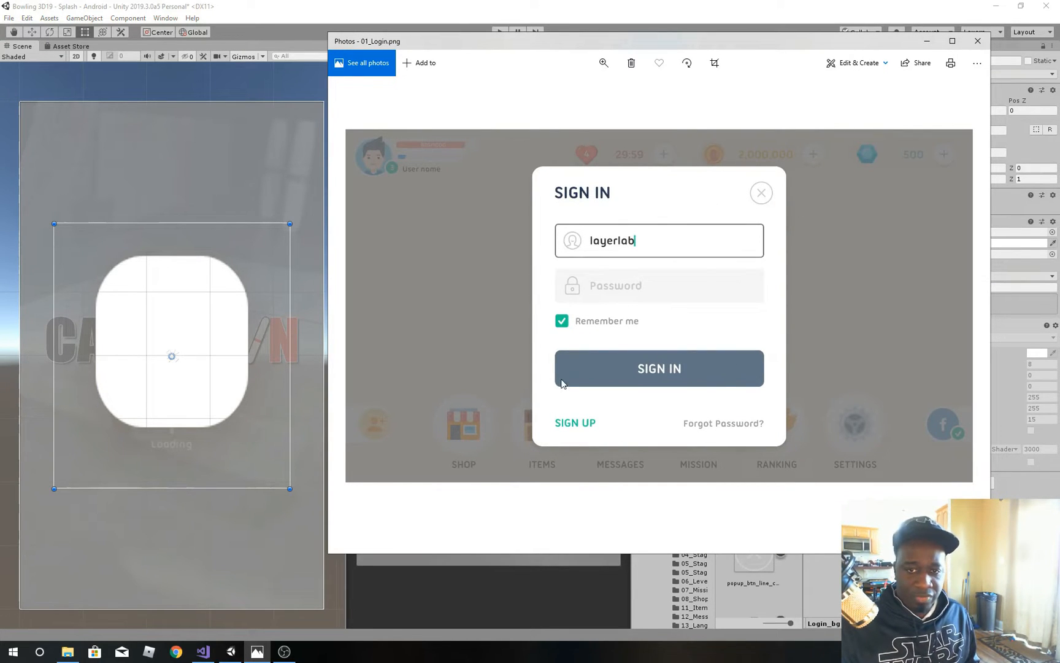
left_click(308, 37)
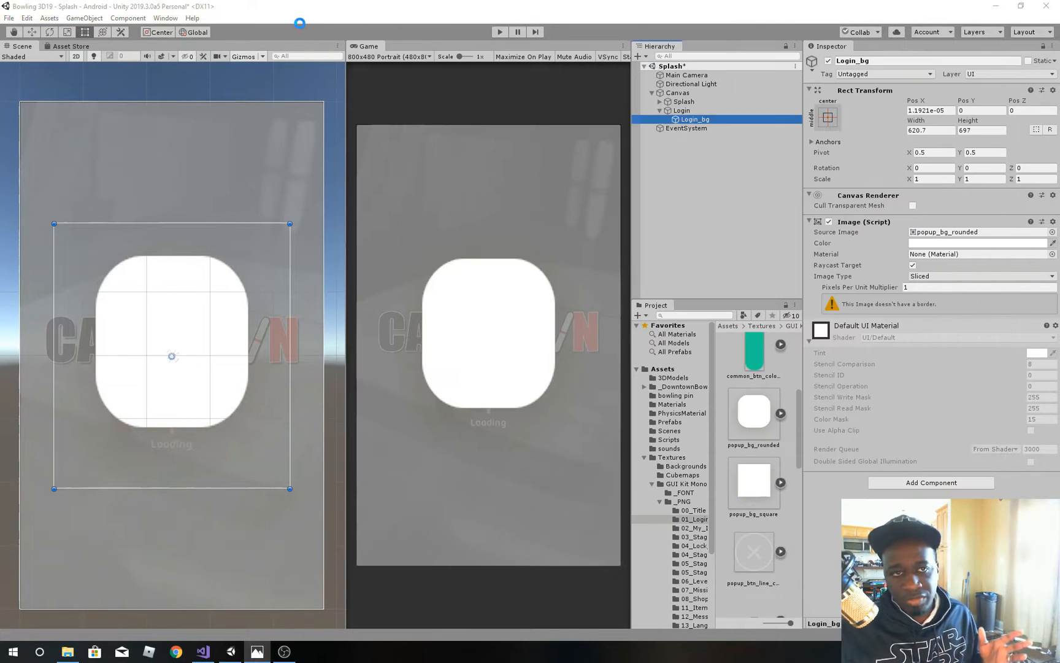
left_click(748, 421)
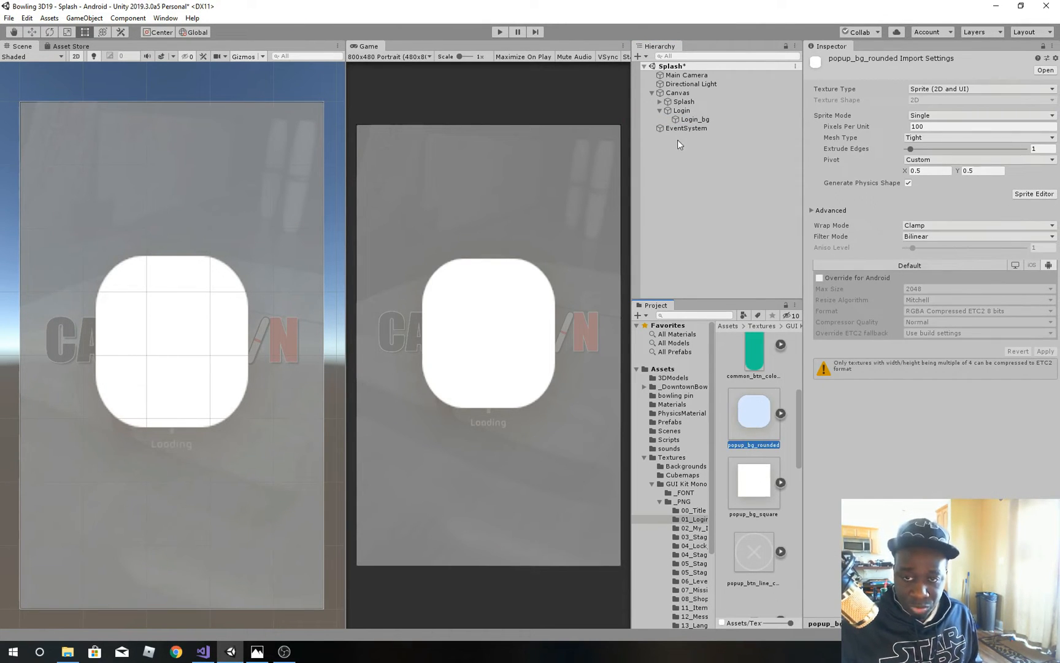
left_click(693, 120)
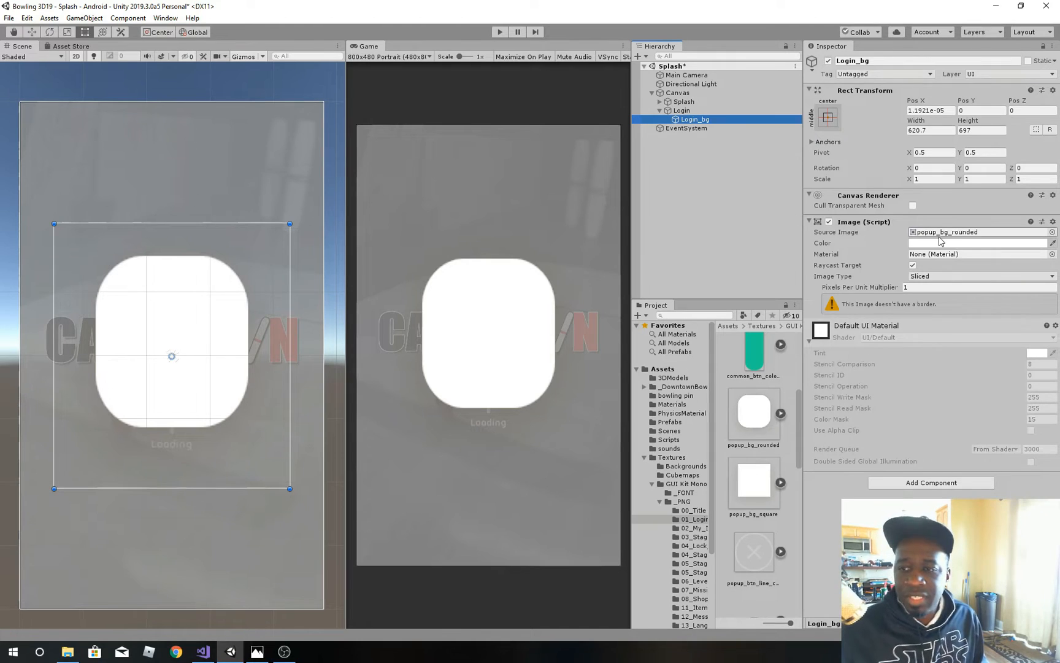
left_click_drag(752, 416, 916, 237)
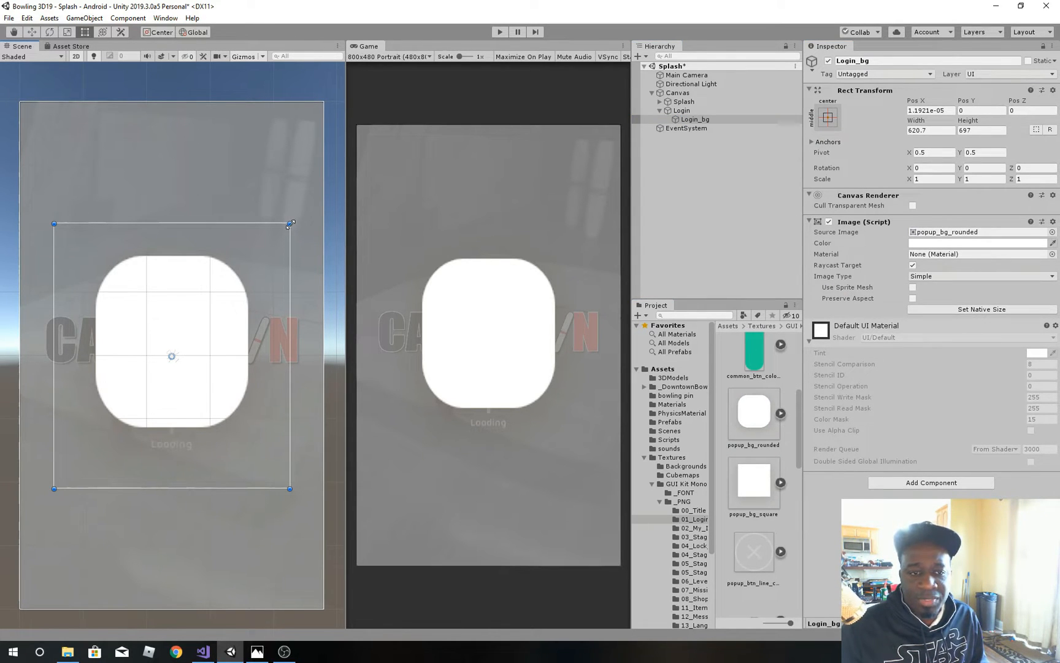
Step: Resize the Login_bg panel freehand to about 557 by 595, unrotated, and centre it horizontally on the canvas
left_click_drag(290, 224, 185, 356)
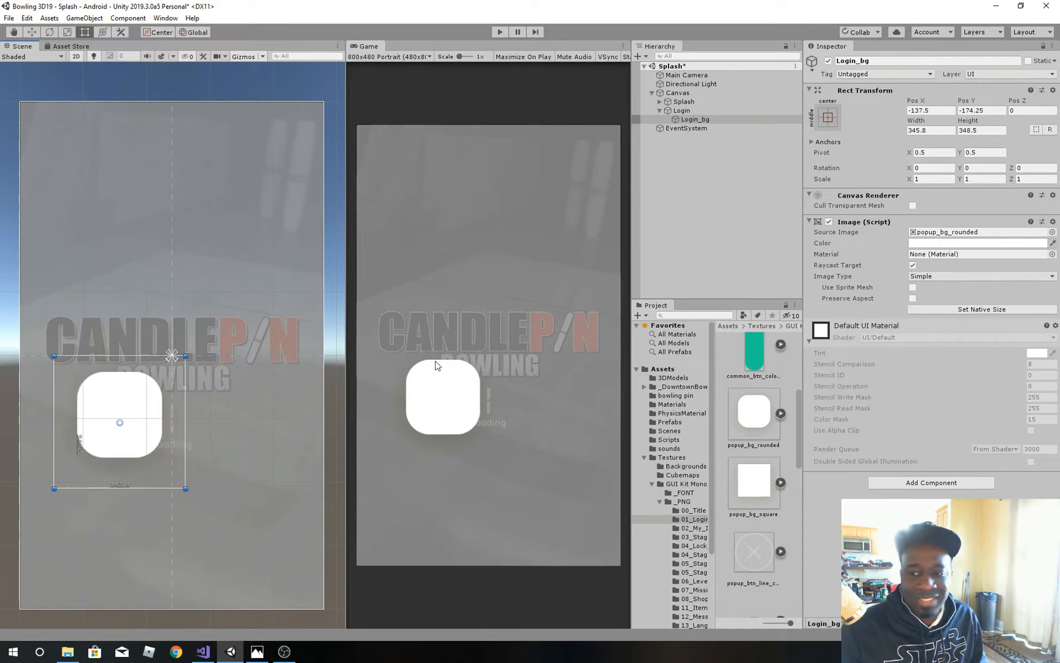
left_click(982, 309)
left_click_drag(136, 412, 190, 358)
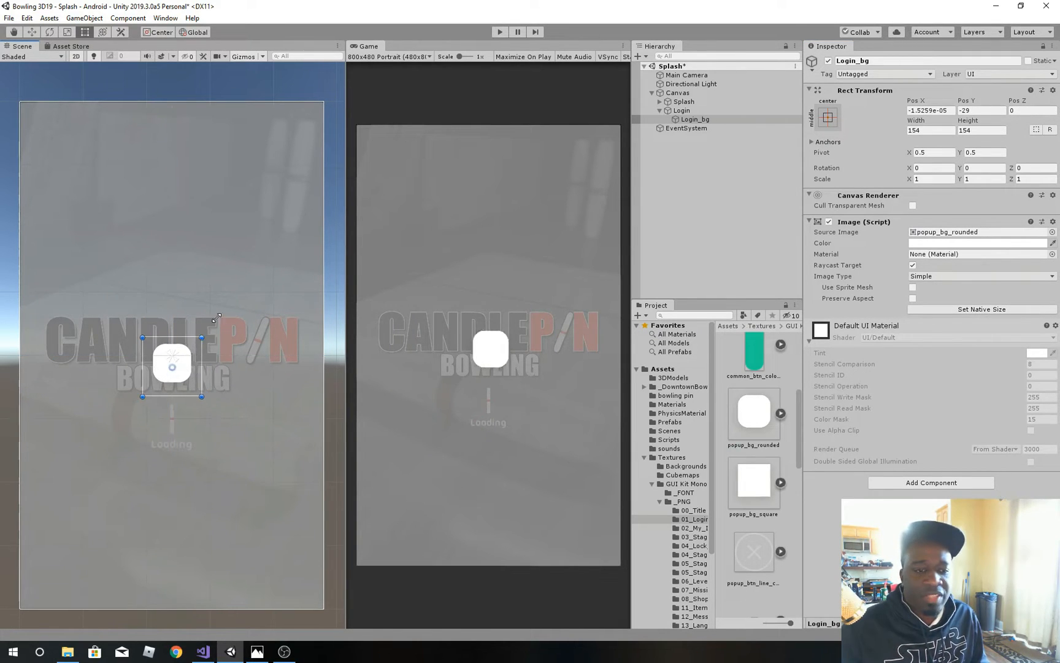
left_click_drag(216, 318, 235, 302)
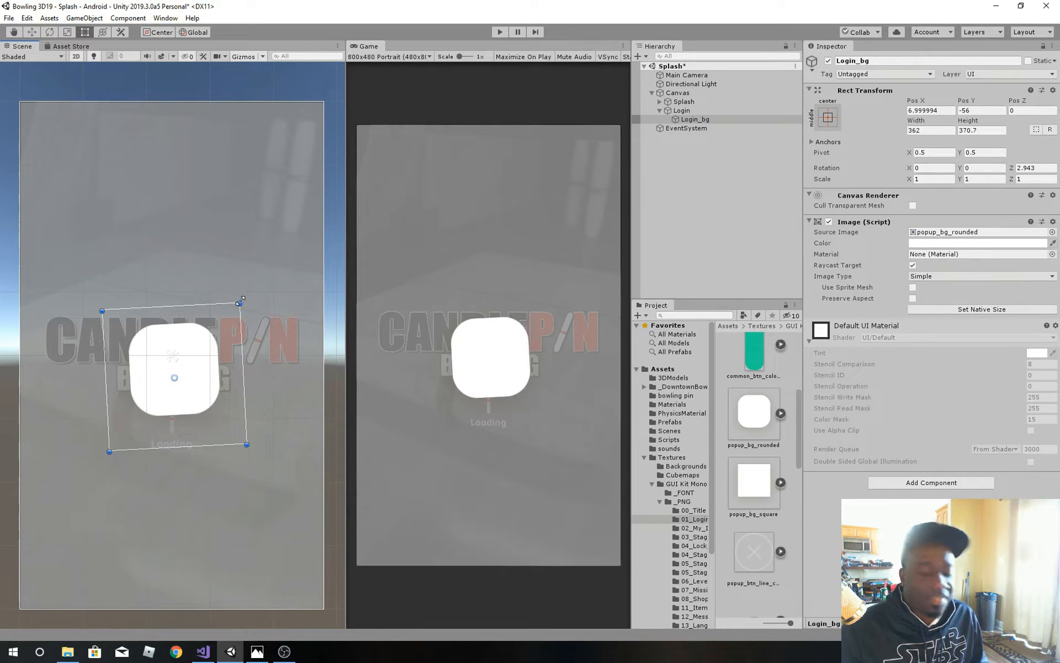
key("ctrl+z")
left_click_drag(243, 309, 215, 344)
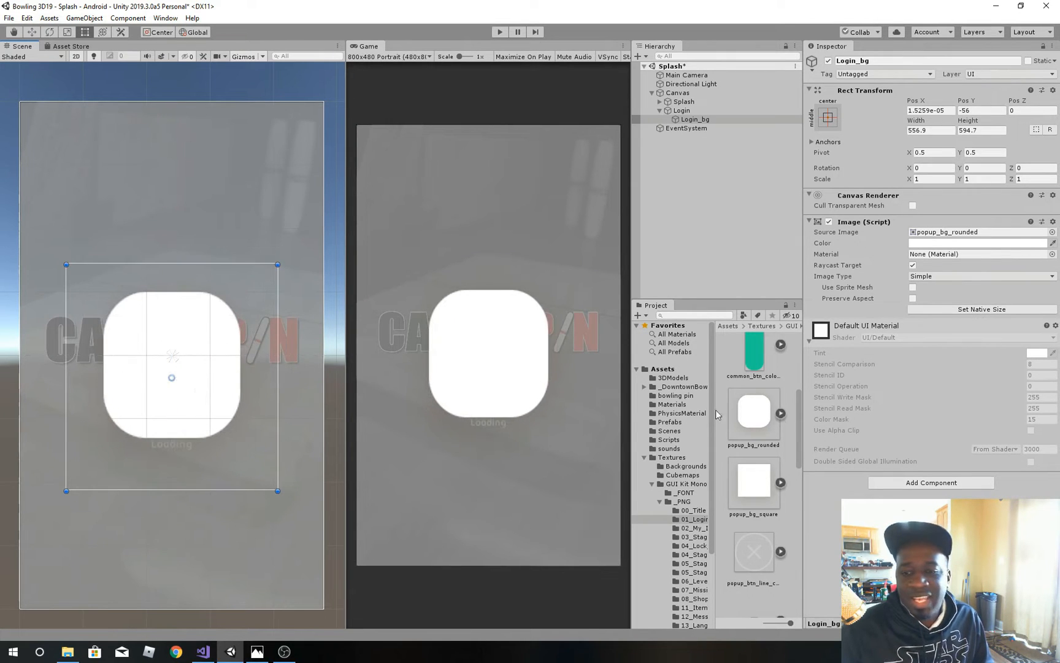
Step: Try popup_bg_square as the Login_bg source image and stretch the panel by its corner to compare the scaling
left_click_drag(752, 481, 935, 234)
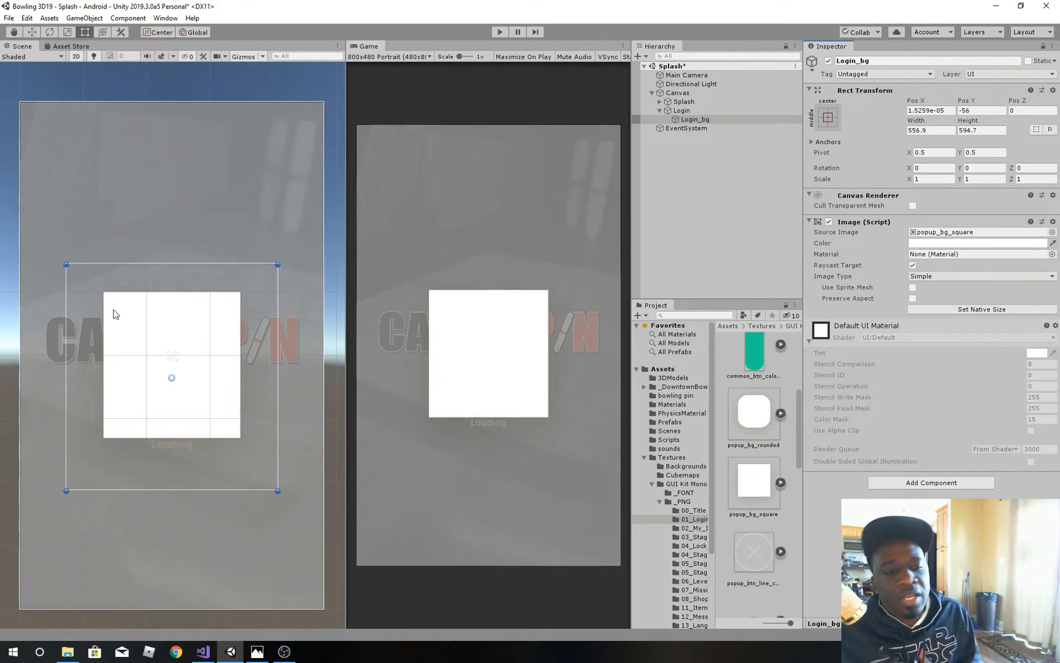
left_click_drag(279, 263, 288, 230)
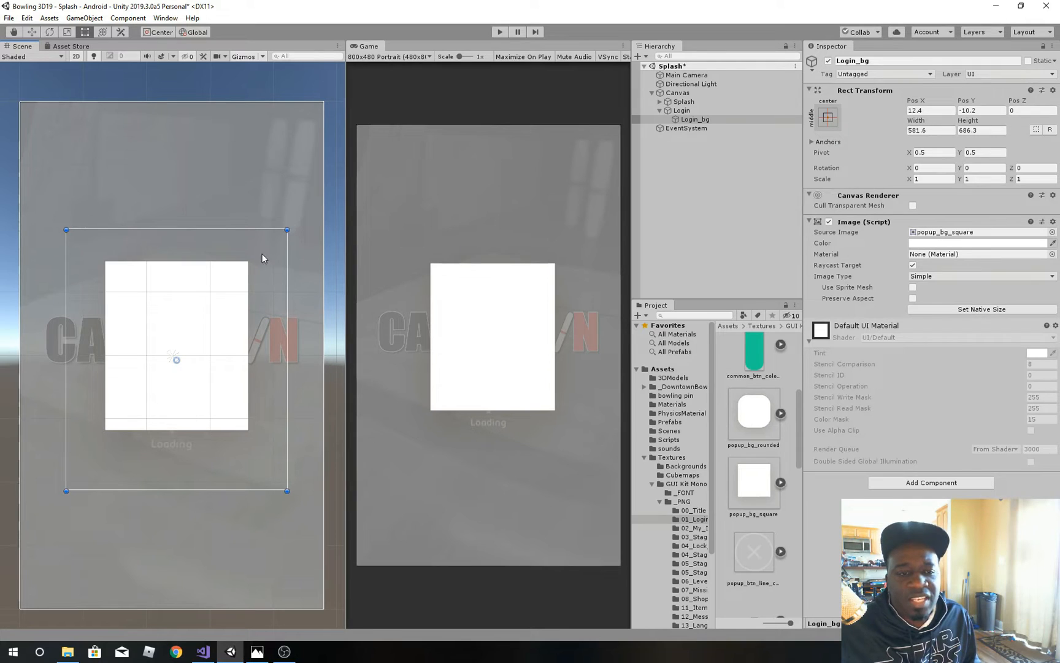
left_click_drag(293, 232, 312, 201)
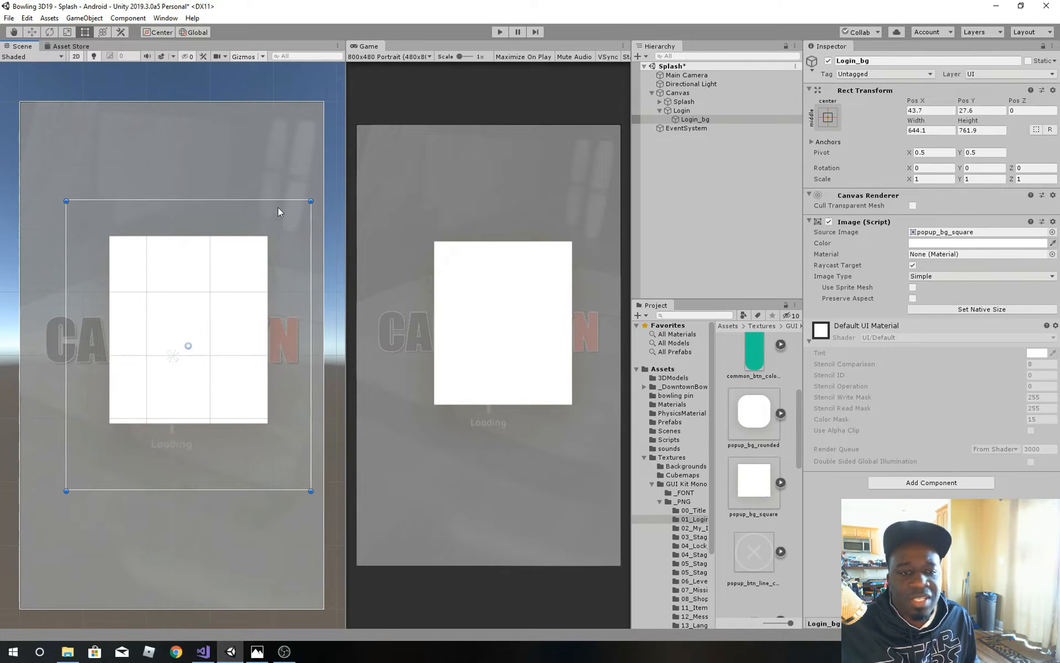
key("ctrl+z")
key("ctrl+z")
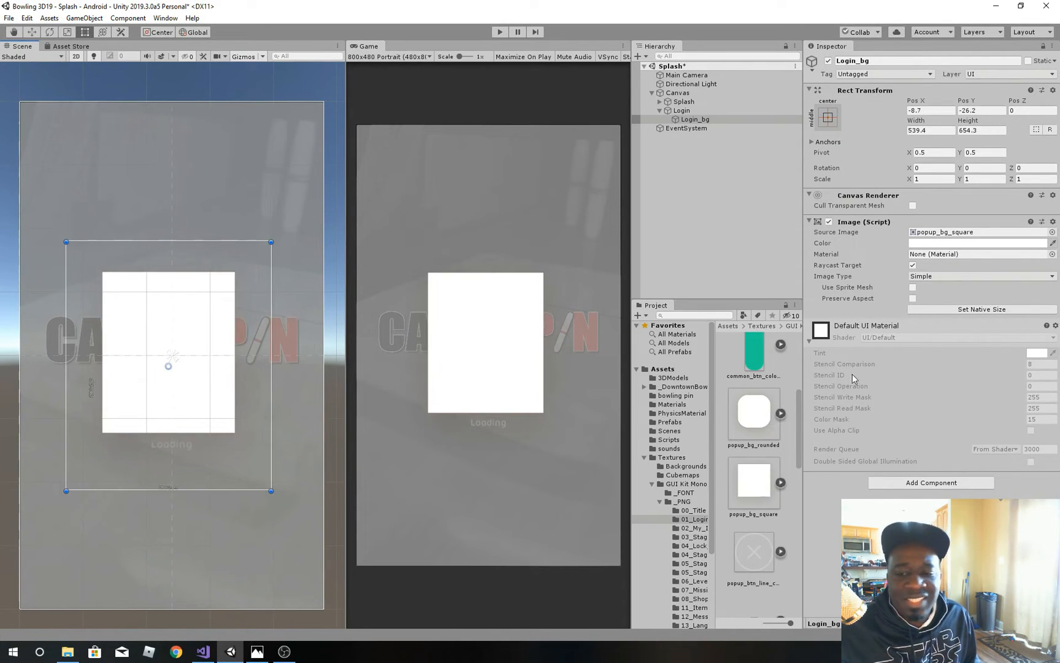
Step: Assign popup_bg_rounded as the Login_bg source image and resize the panel to about 600 by 573, centred horizontally
left_click_drag(755, 420, 945, 232)
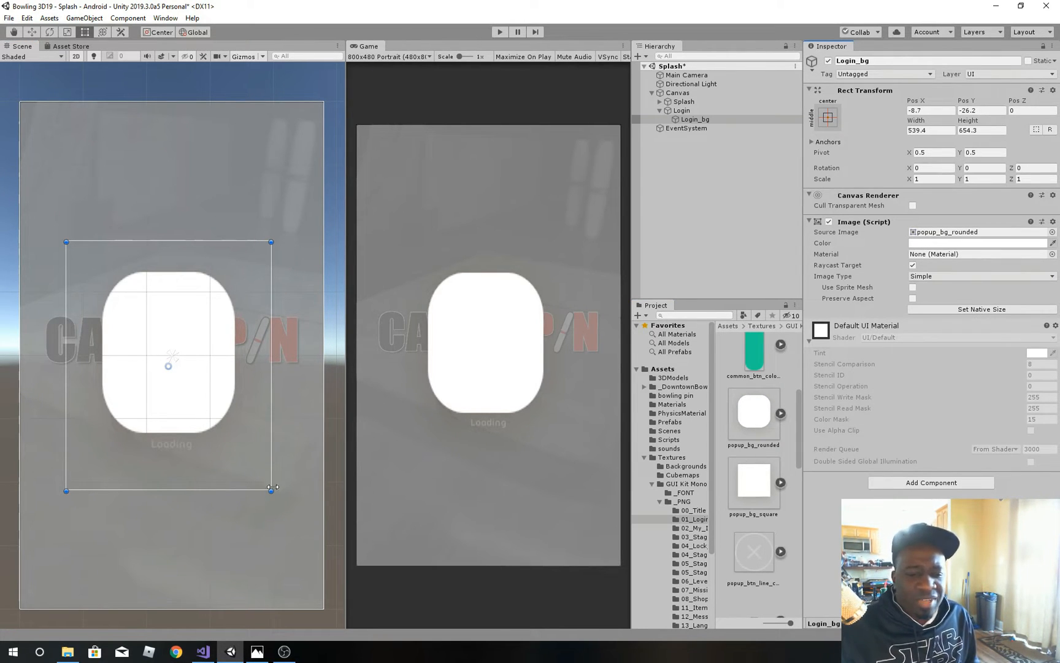
left_click_drag(272, 489, 294, 459)
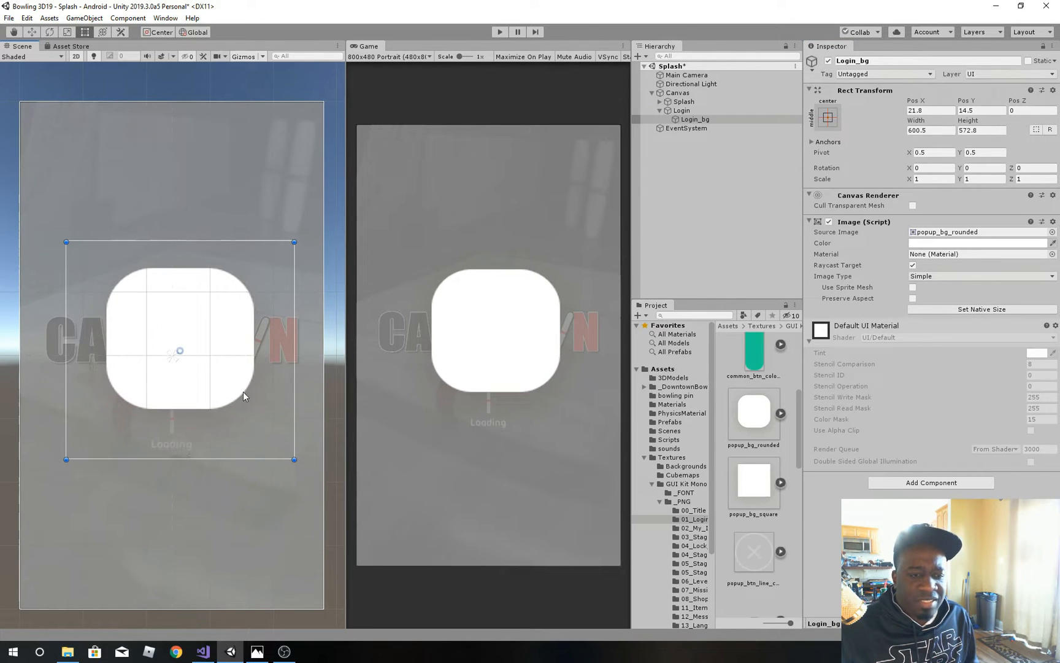
mouse_move(243, 393)
left_mouse_down()
mouse_move(231, 407)
mouse_move(226, 392)
left_mouse_up()
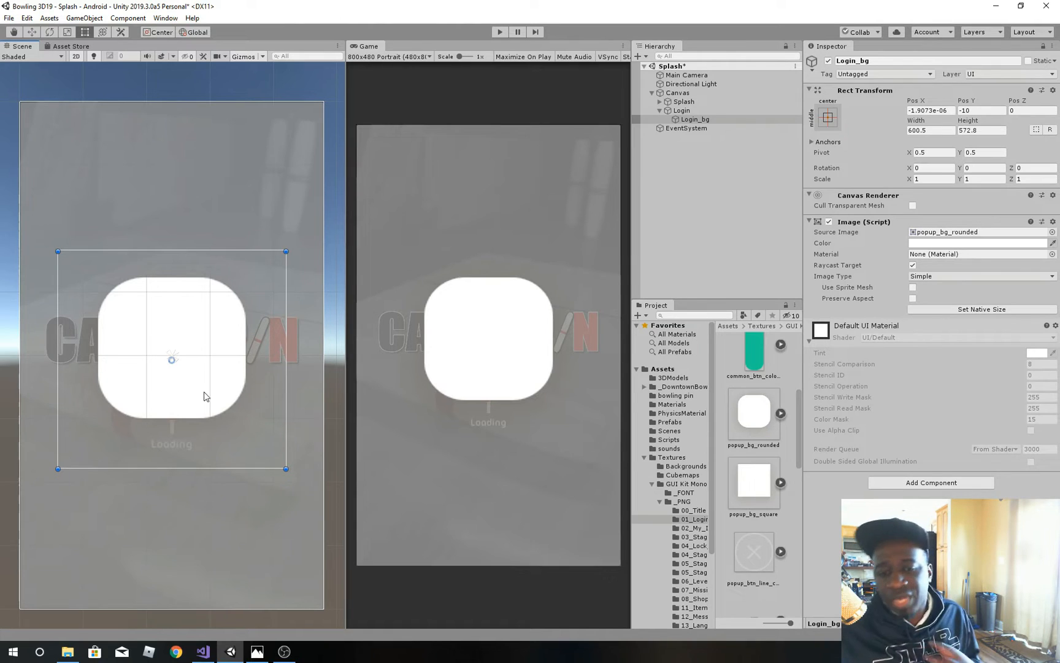
Step: Keep the popup_bg_rounded texture type as Sprite (2D and UI) and open the texture in the Sprite Editor
left_click(694, 112)
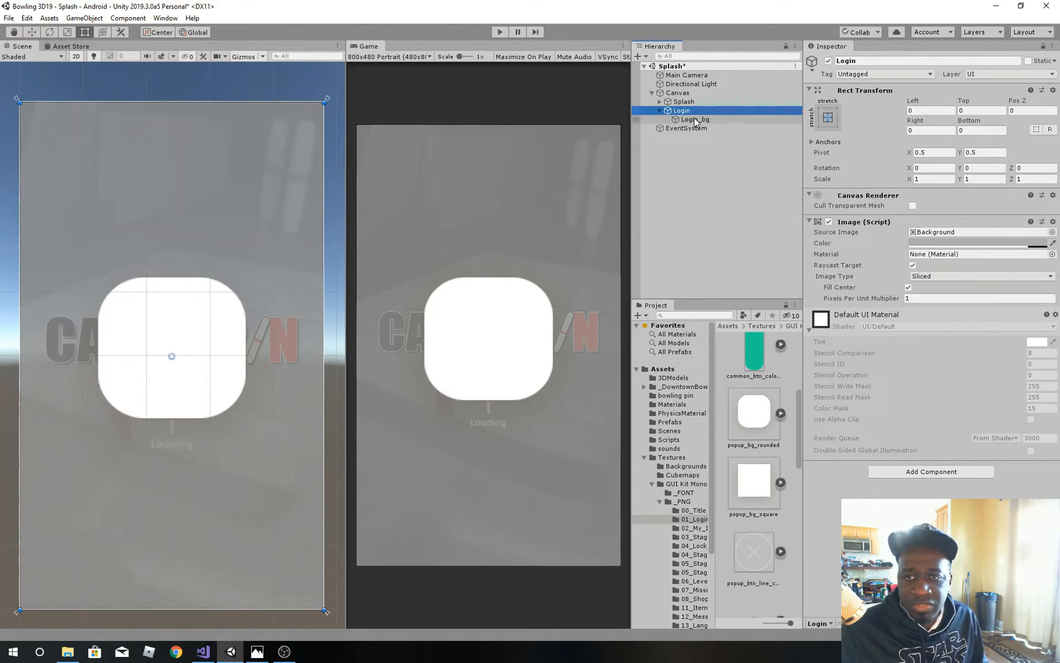
left_click(695, 119)
left_click(743, 412)
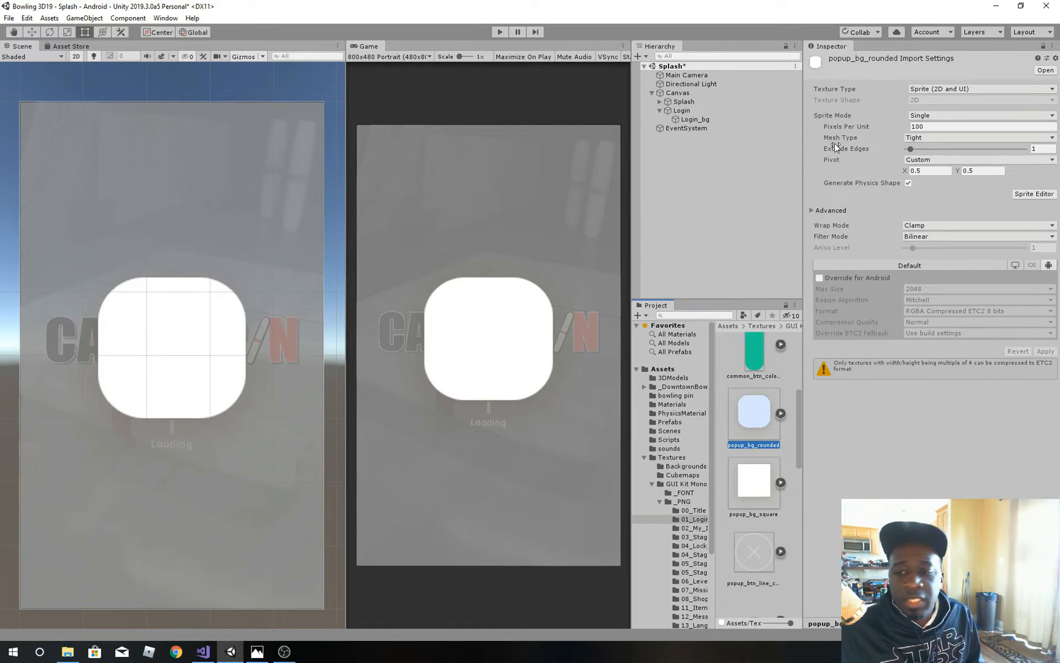
left_click(980, 93)
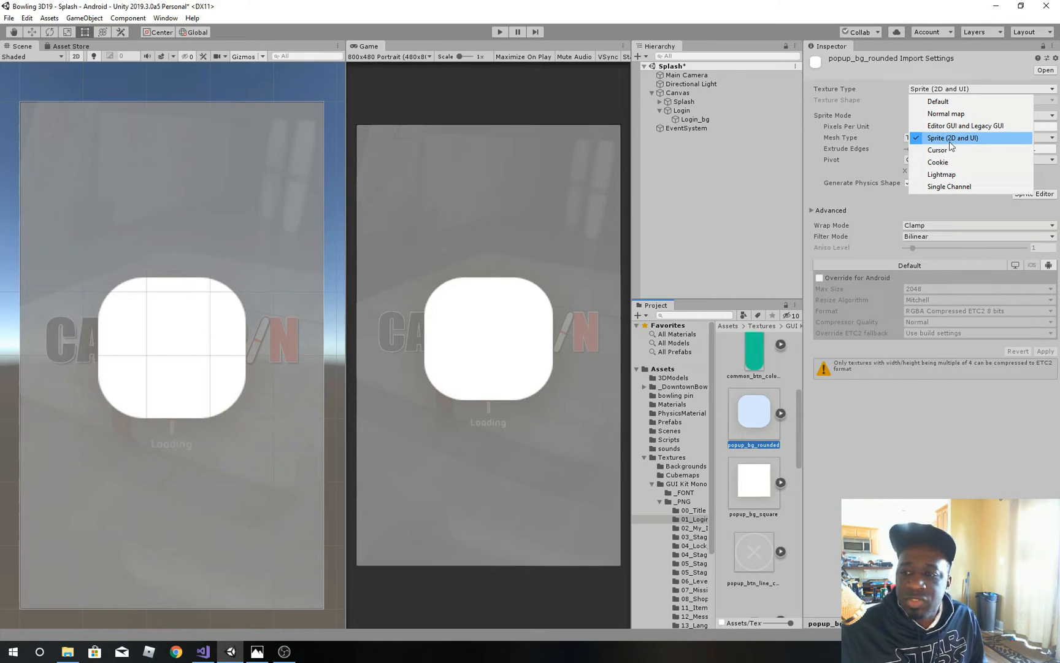
left_click(881, 453)
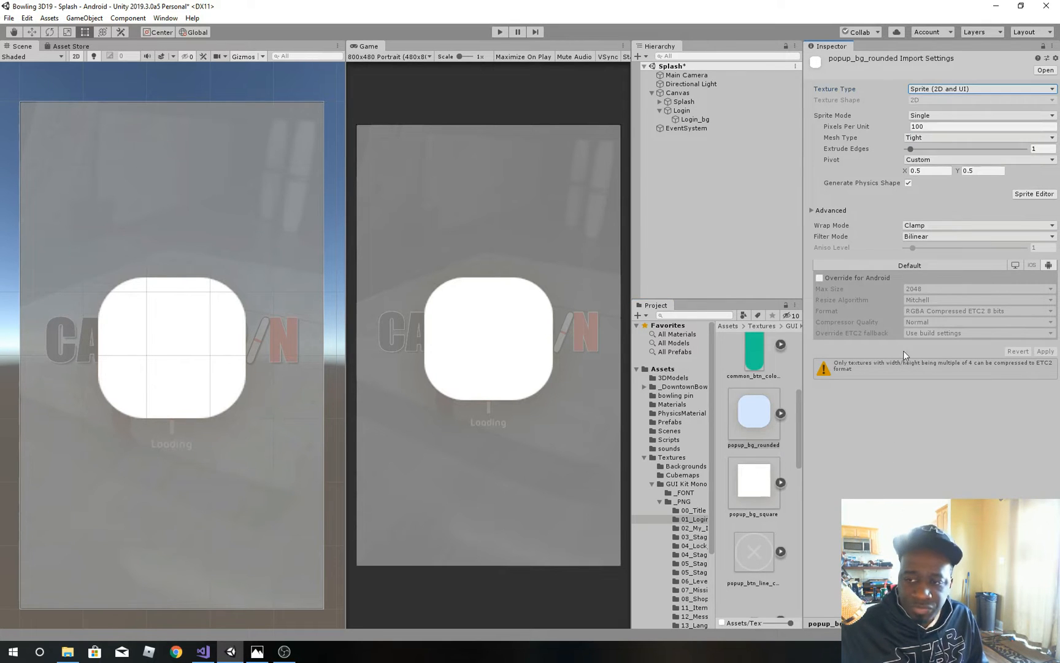
left_click(1034, 193)
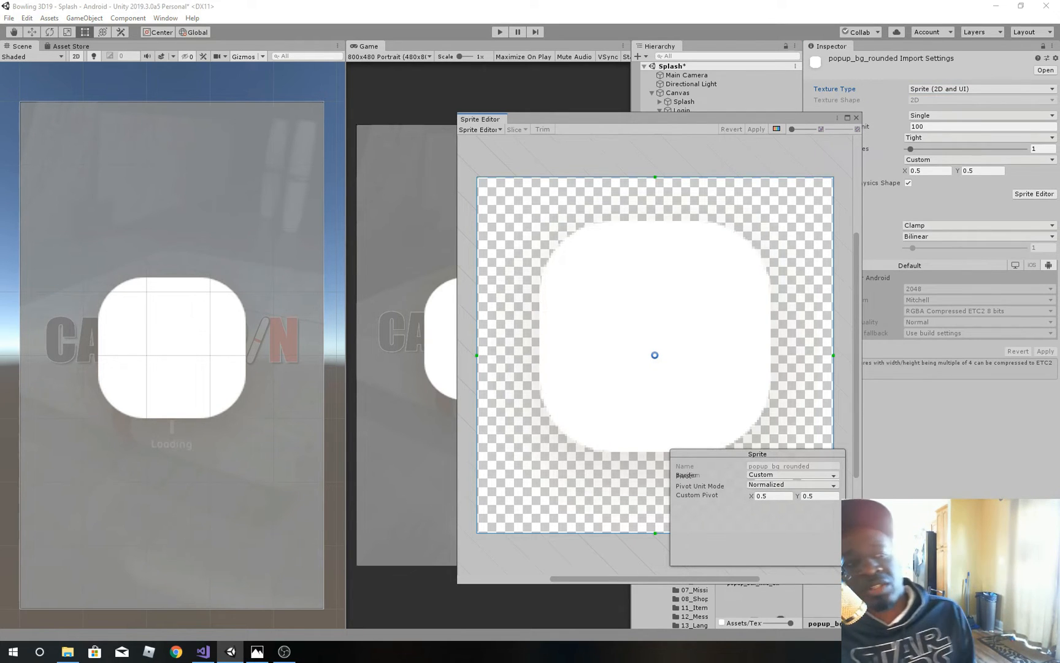
Step: Search the Package Manager for "2d" and expand the 2D Sprite package to check its versions
left_click(165, 19)
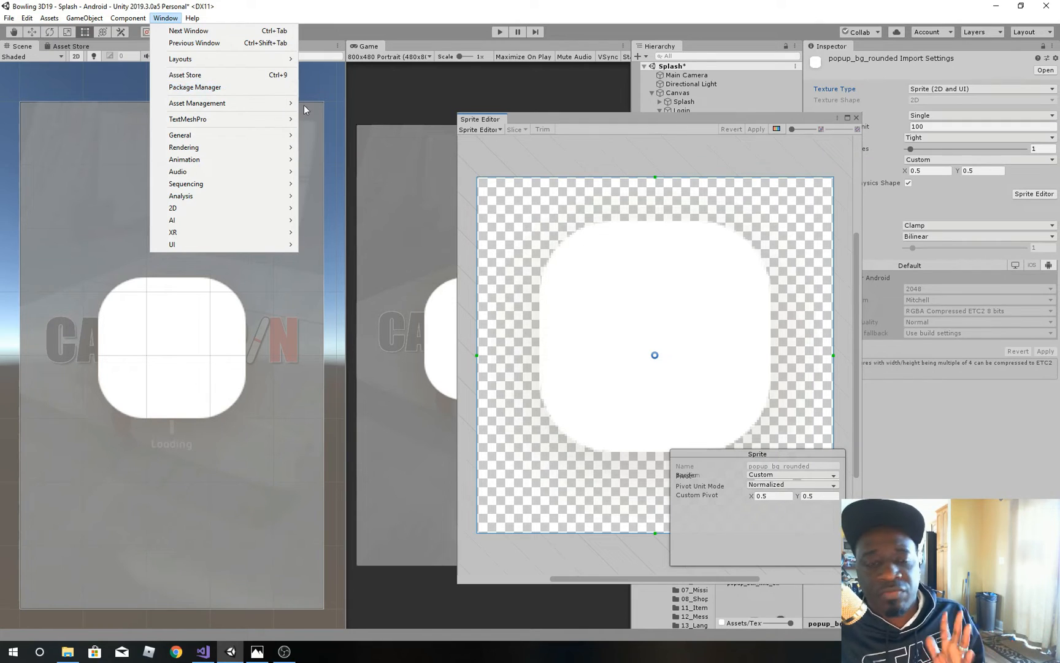
left_click(177, 93)
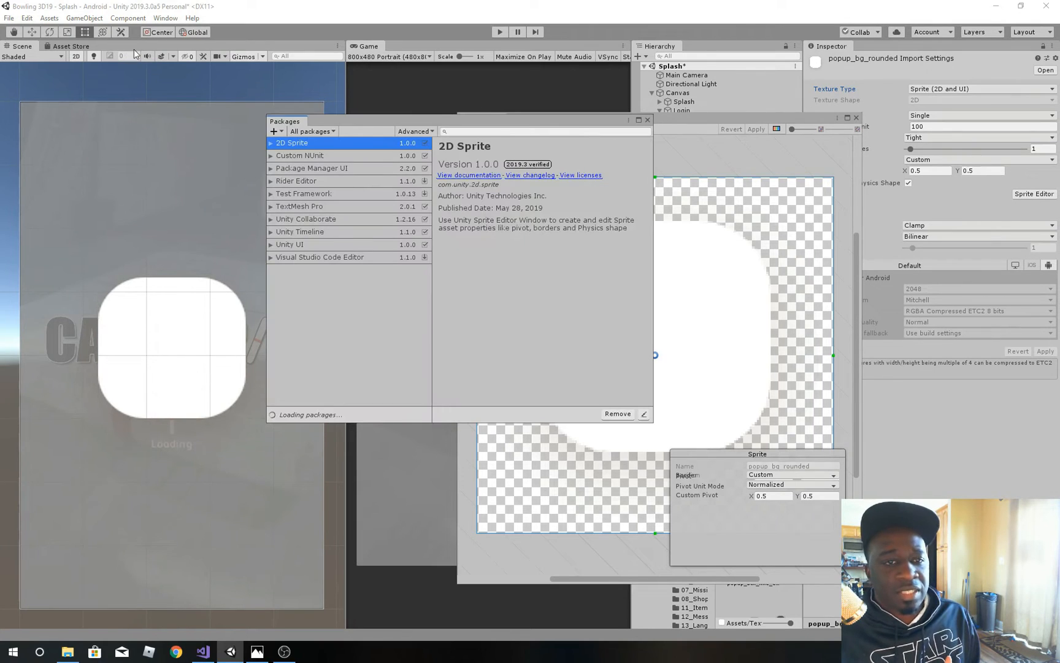
left_click(165, 18)
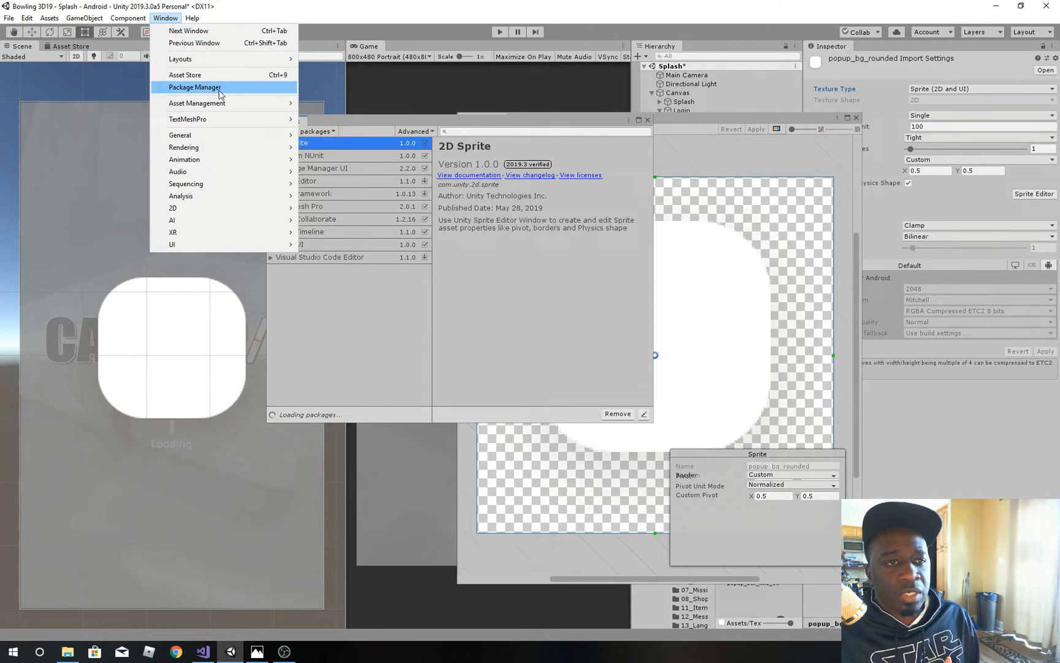
left_click(433, 124)
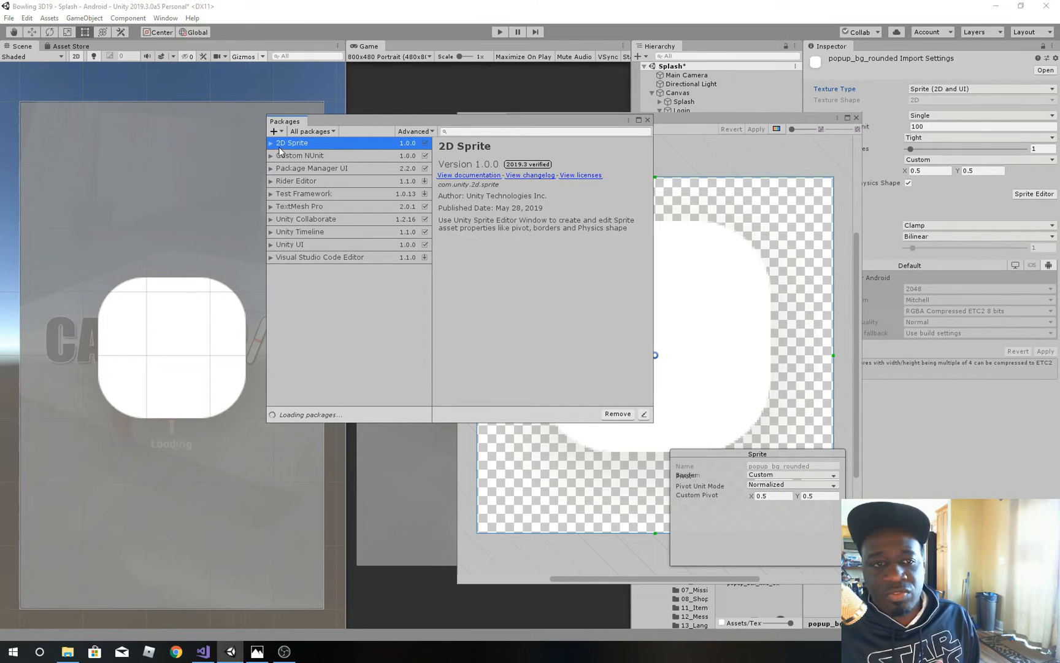
left_click(466, 132)
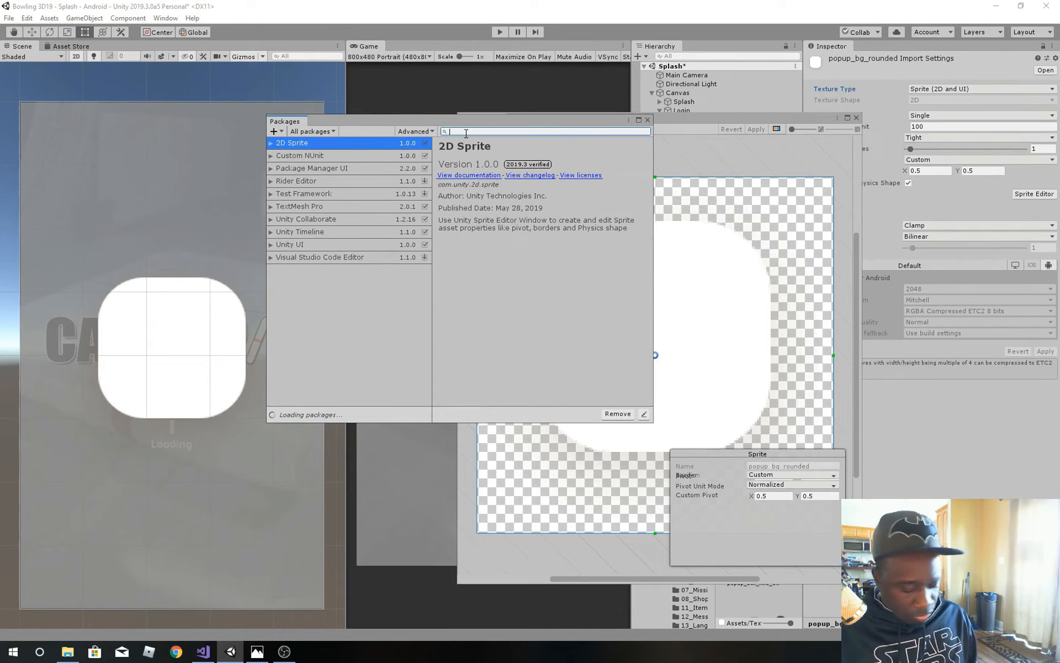
type("2d")
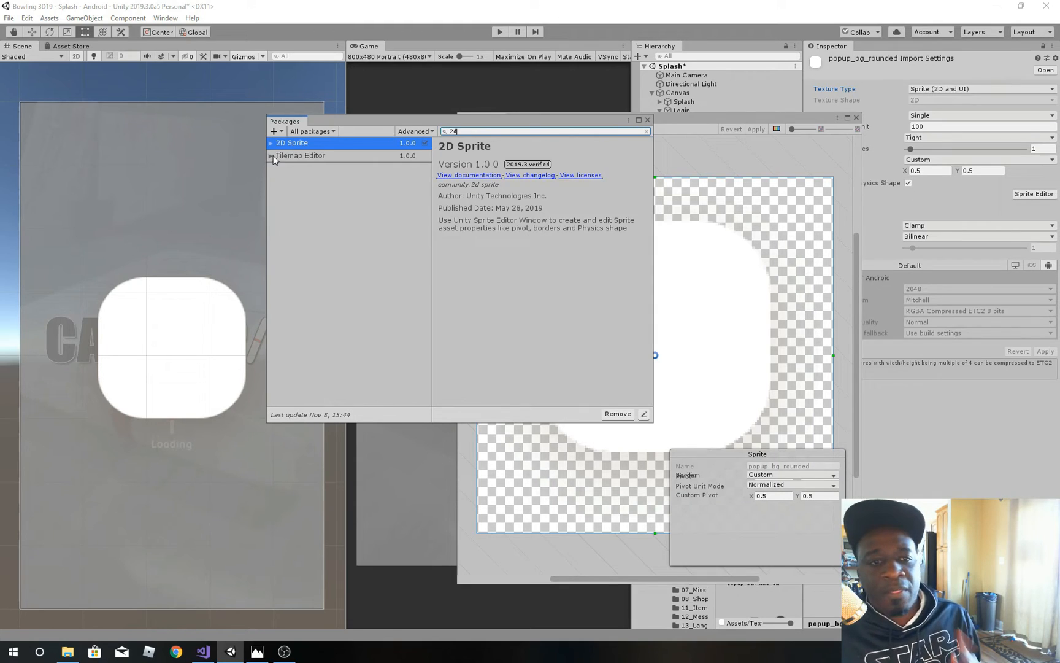
left_click(271, 143)
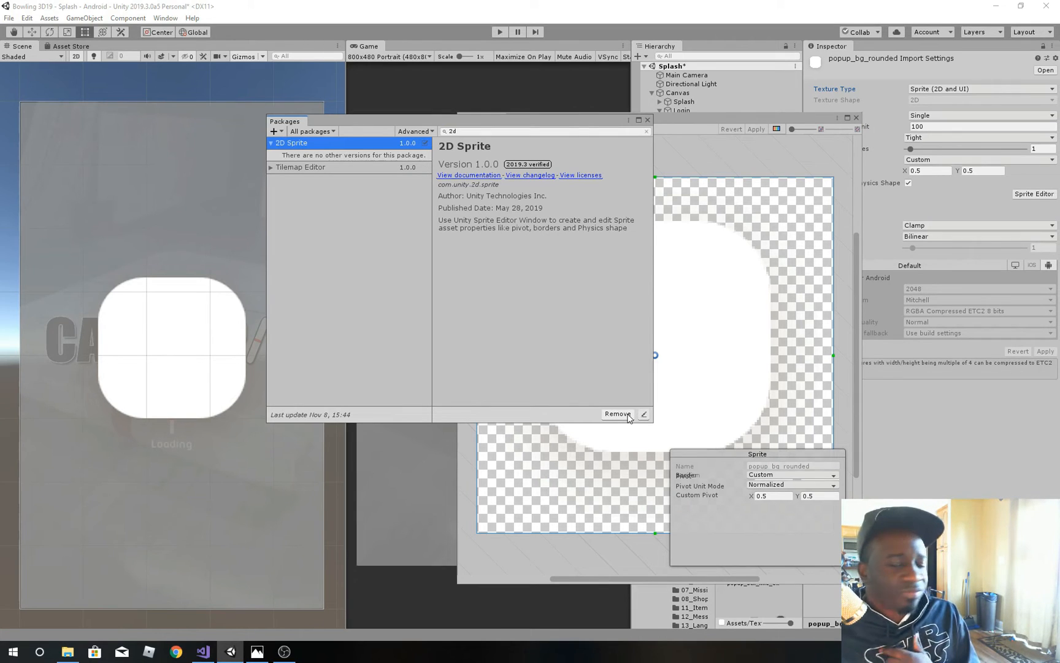
Step: Close the Package Manager and set sprite borders on all four sides of popup_bg_rounded, just inside its rounded corners
left_click(647, 120)
left_click_drag(647, 121, 587, 128)
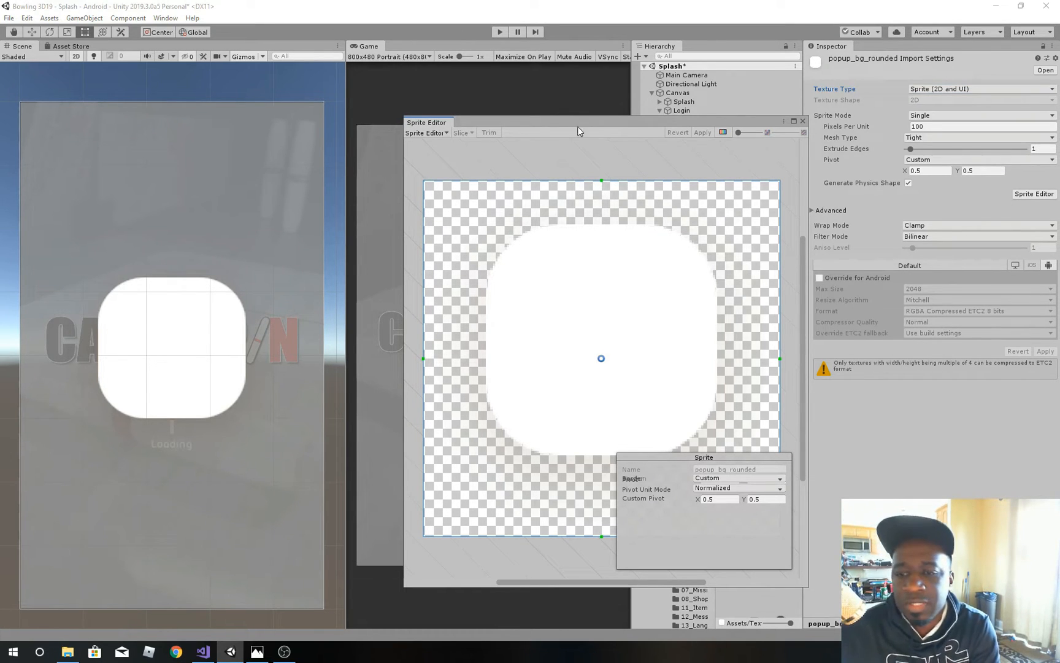
left_click_drag(629, 122, 624, 69)
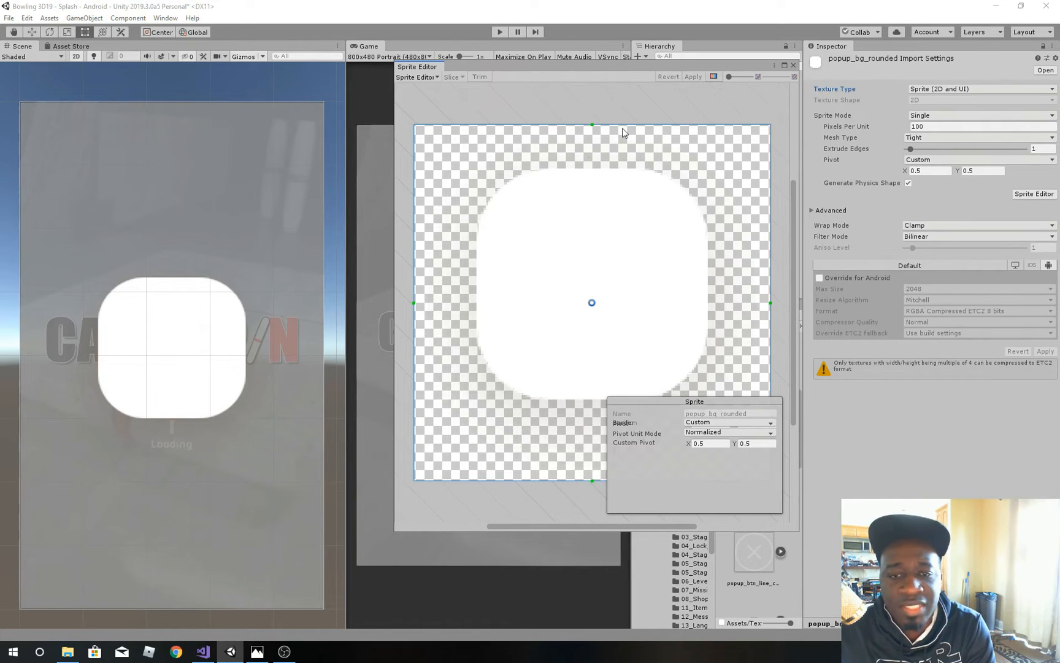
left_click_drag(592, 124, 591, 214)
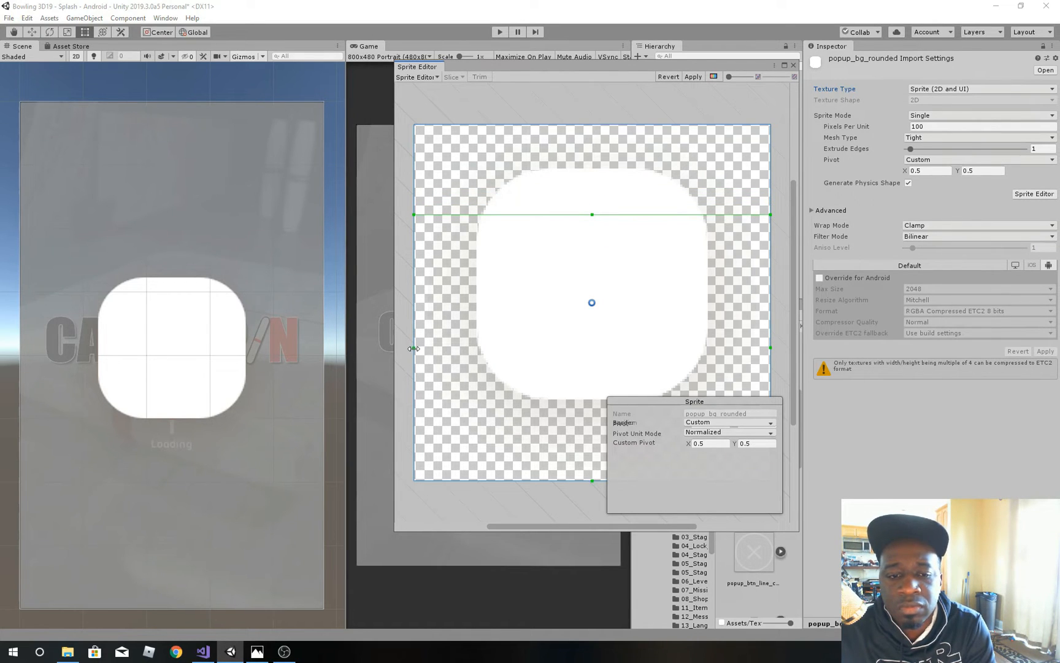
left_click_drag(414, 348, 529, 347)
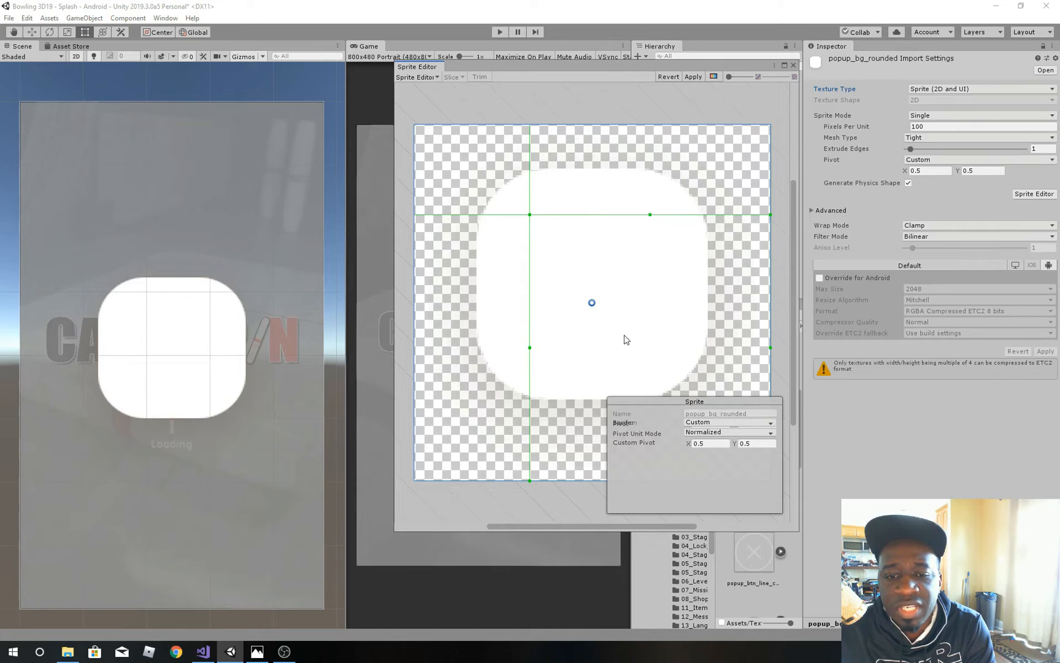
left_click_drag(770, 348, 651, 331)
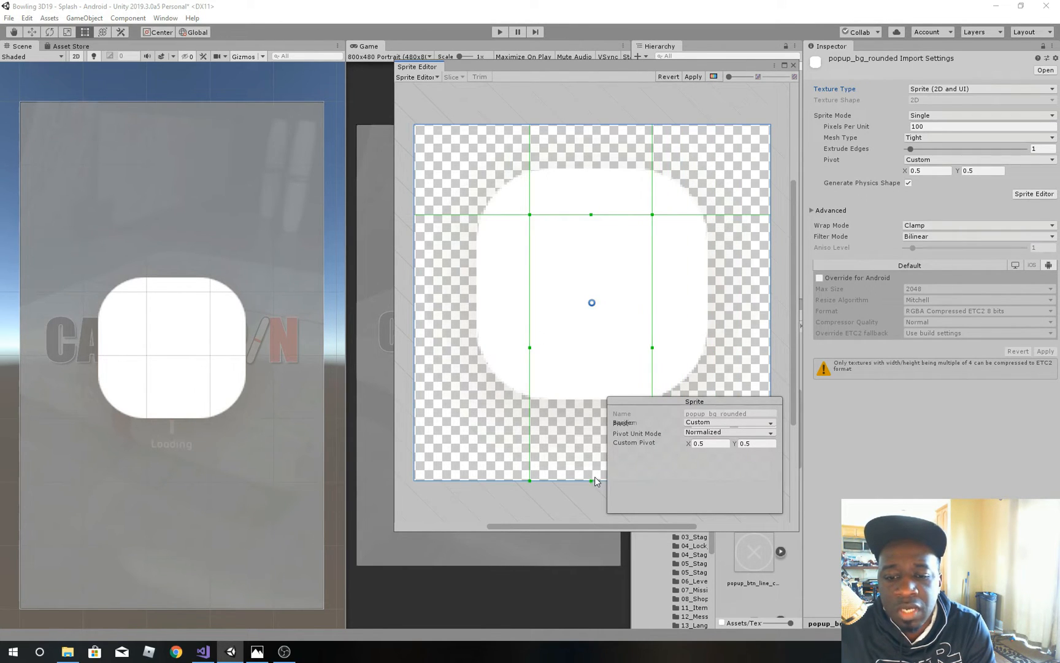
left_click_drag(592, 480, 599, 344)
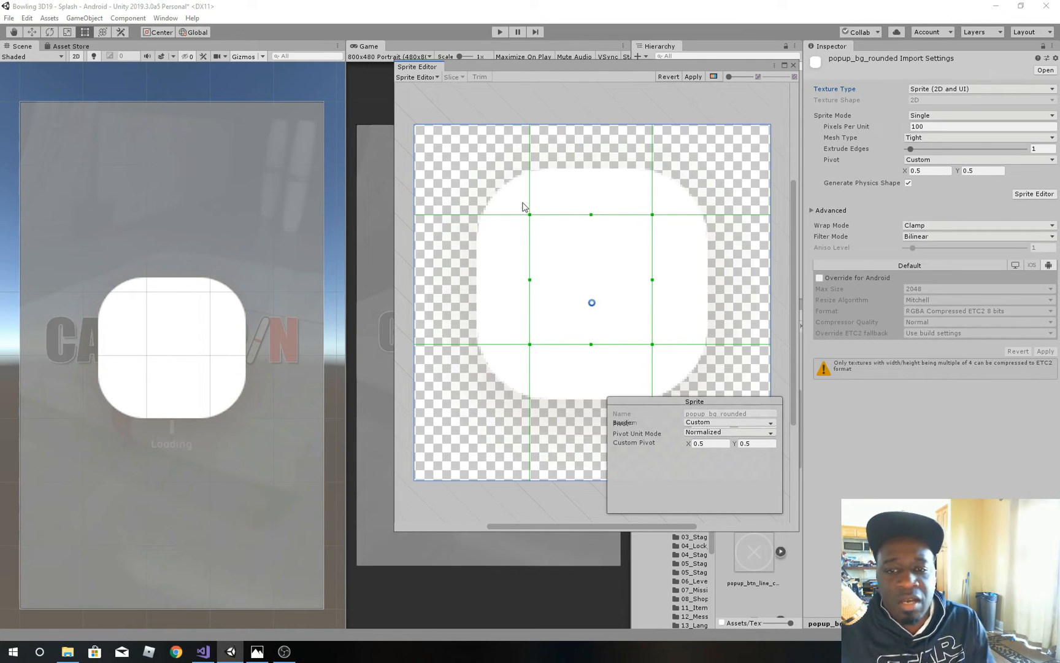
Step: Fine-tune the left, right and top borders of popup_bg_rounded slightly inward so the corner regions enclose the full curves
left_click_drag(530, 214, 536, 223)
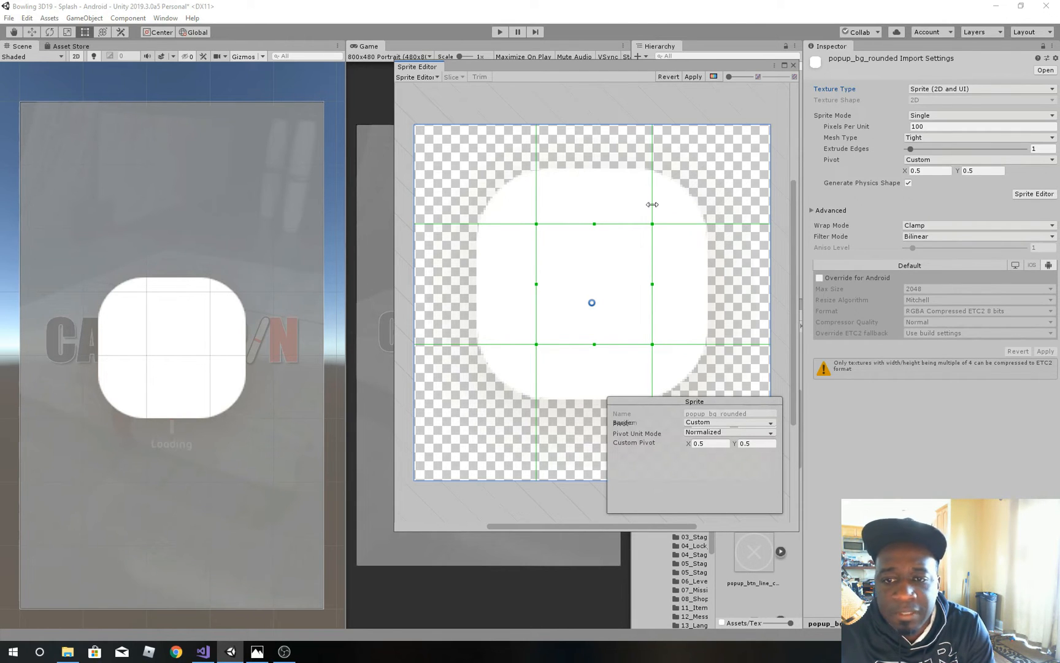
left_click_drag(653, 225, 644, 225)
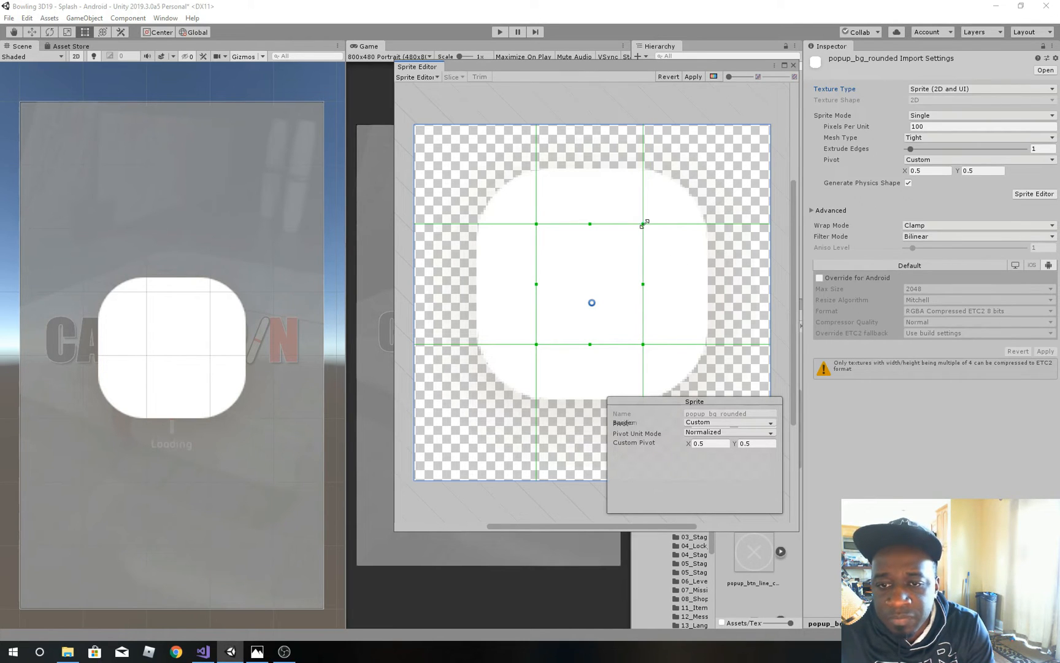
left_click_drag(651, 225, 650, 227)
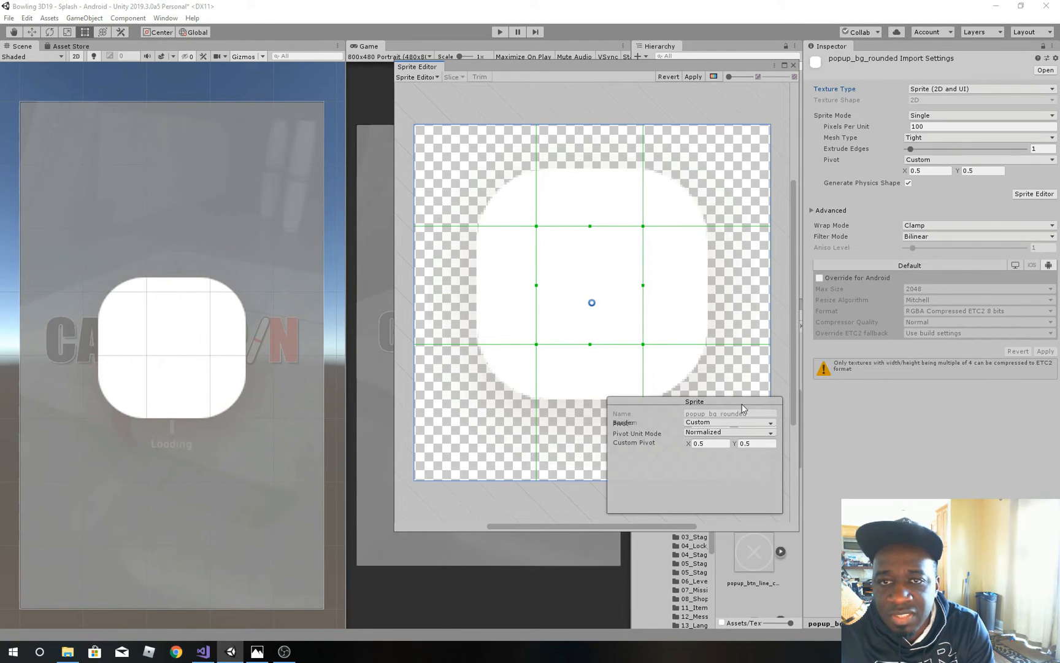
left_click_drag(628, 69, 513, 49)
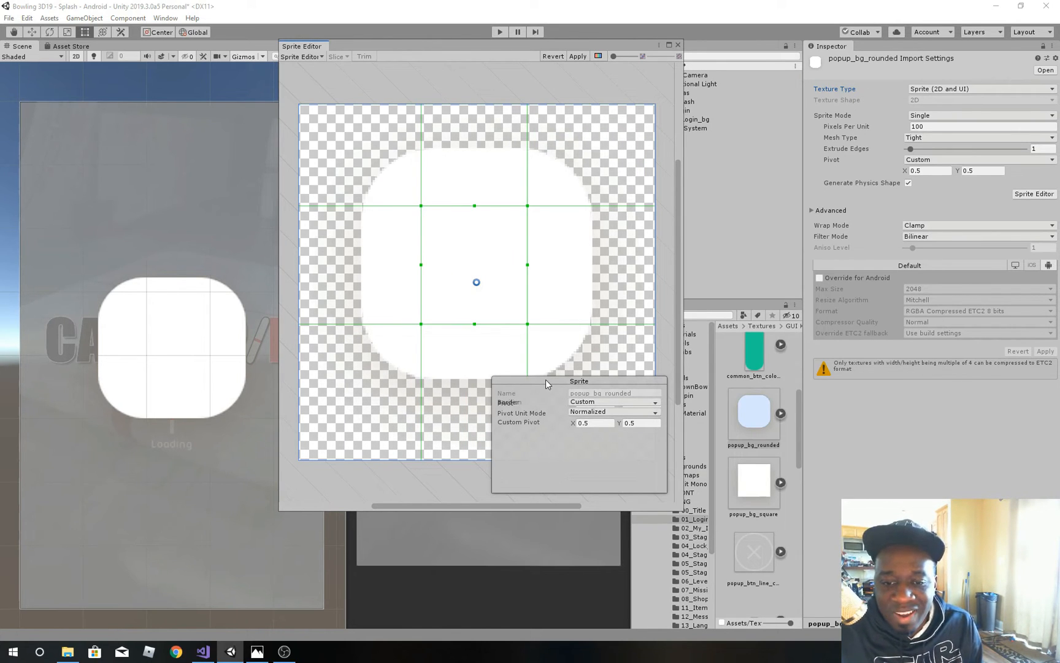
left_click(664, 494)
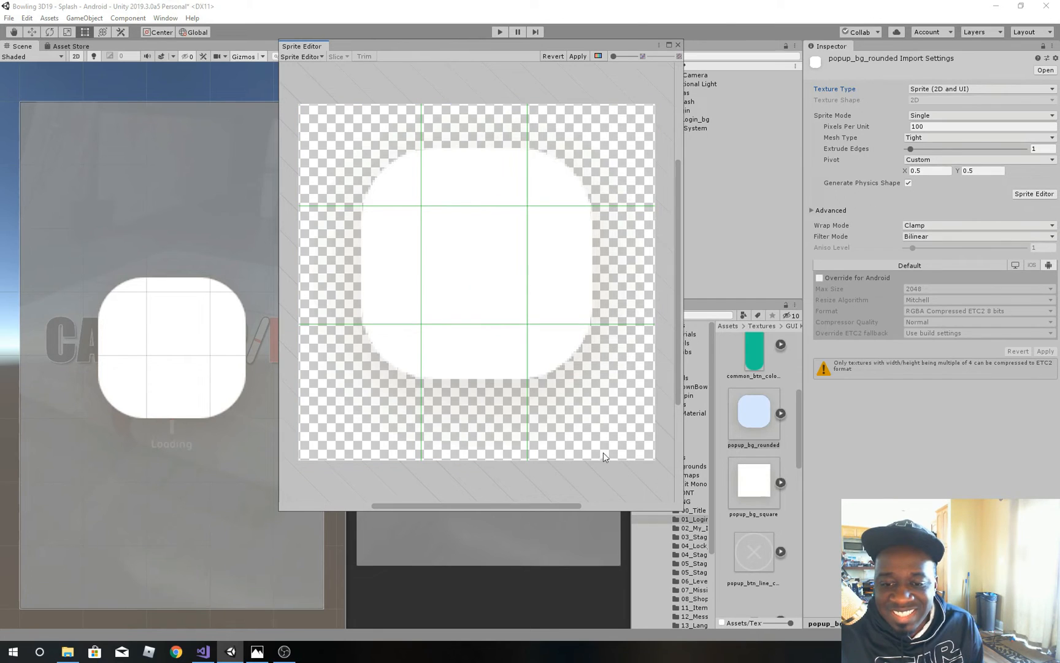
left_click(553, 330)
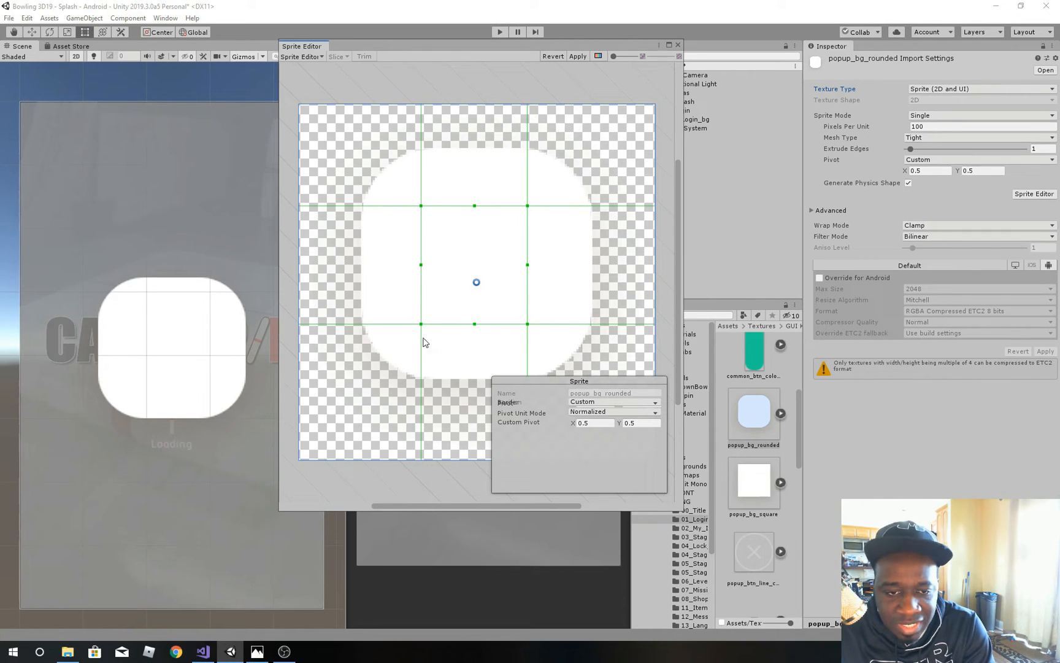
left_click_drag(424, 338, 427, 339)
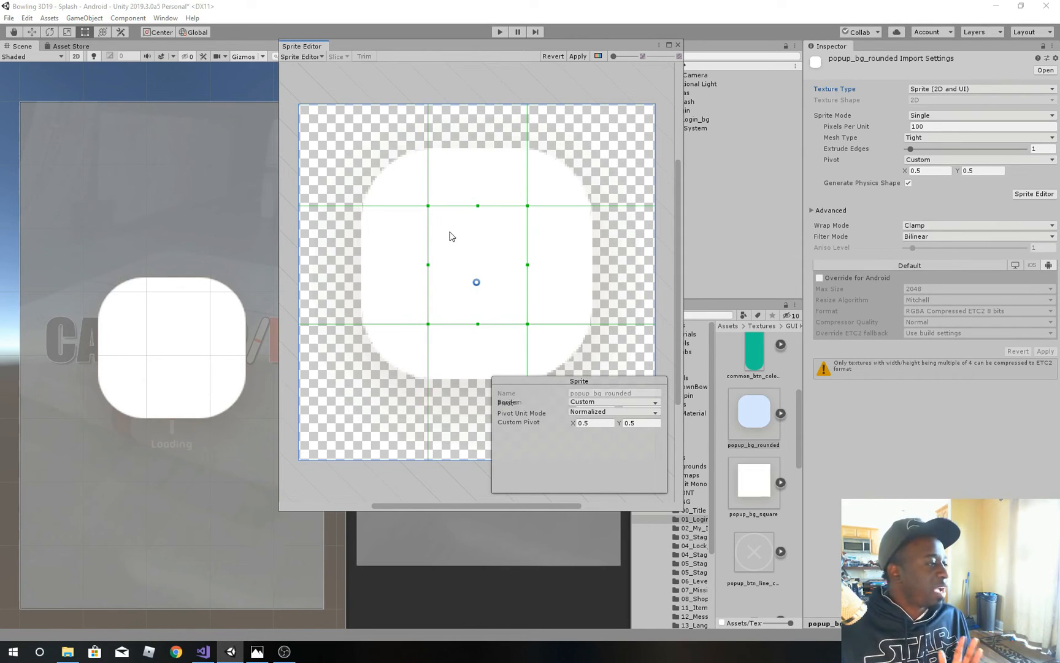
Step: Apply the popup_bg_rounded border changes and close the Sprite Editor
left_click_drag(486, 53, 537, 80)
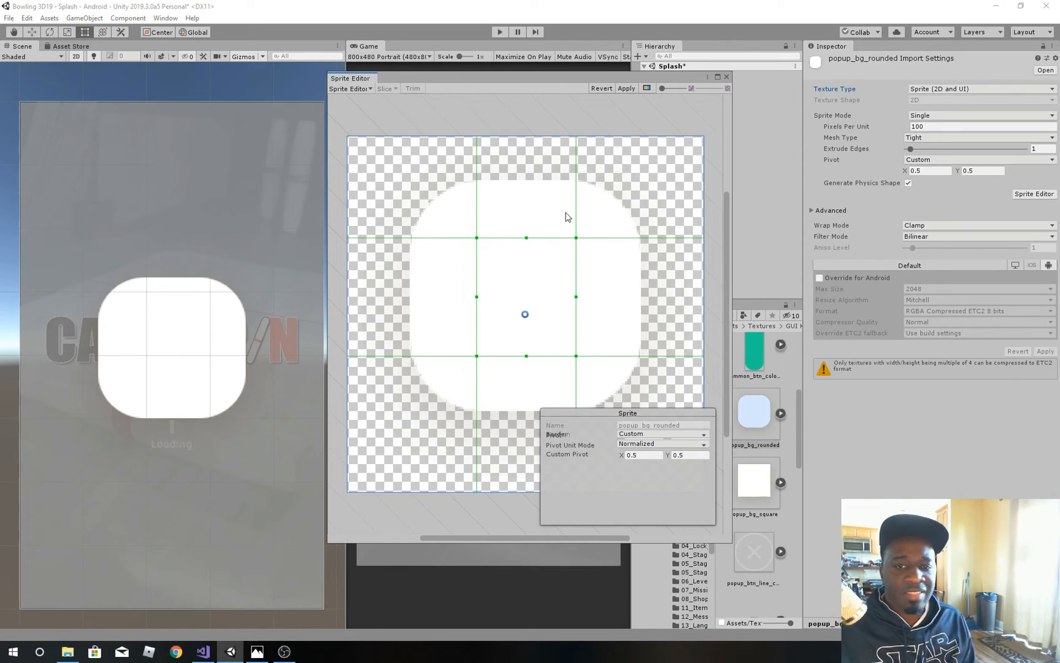
left_click(625, 88)
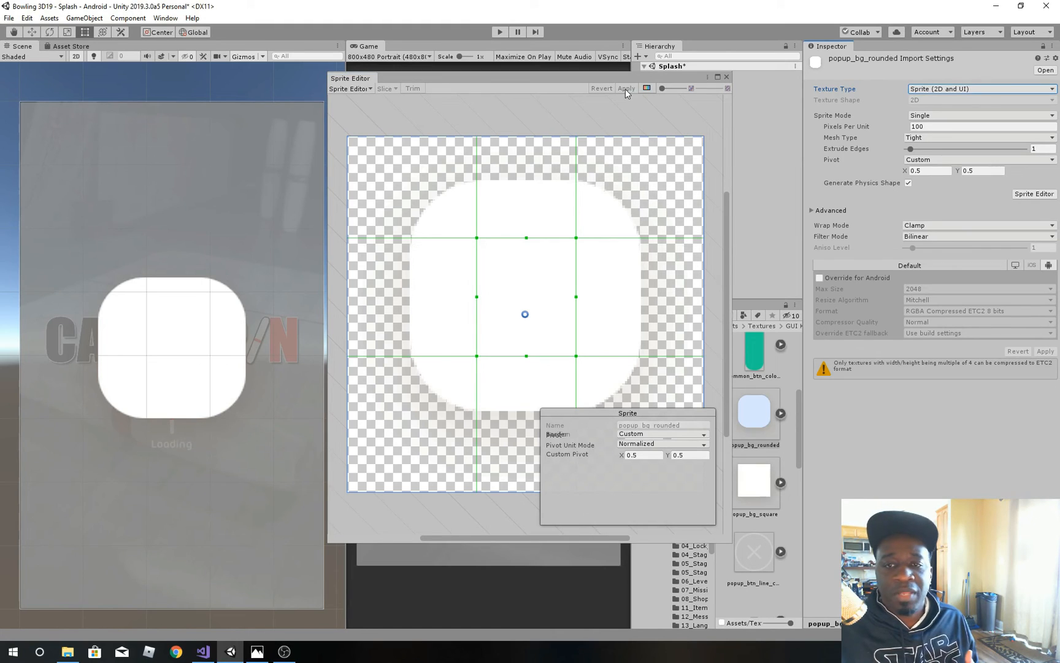
left_click(727, 77)
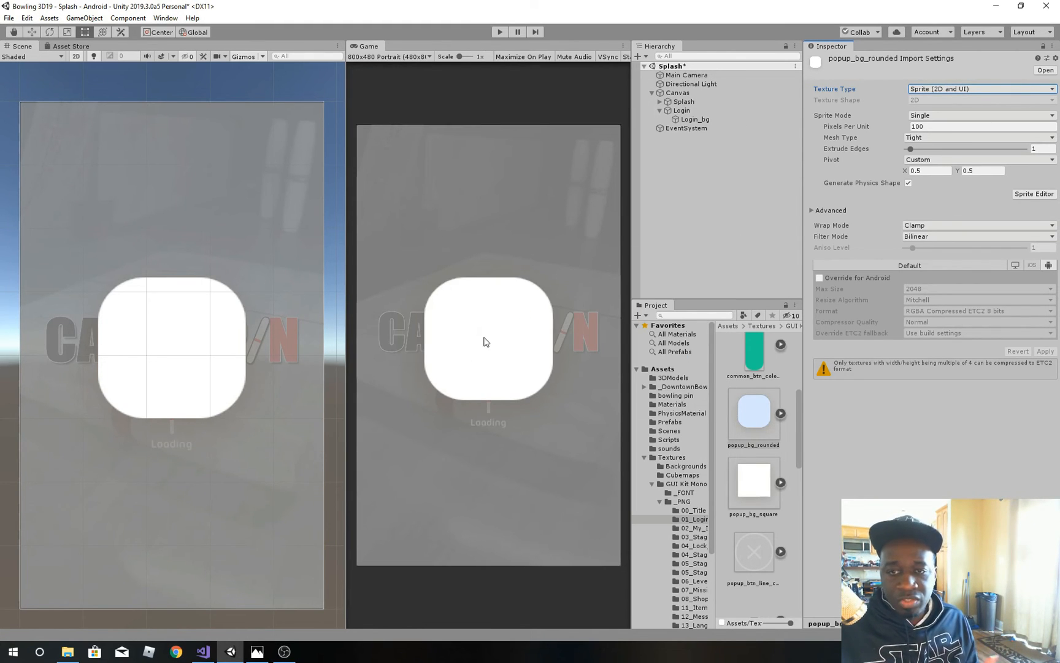
Step: Reassign the sliced popup_bg_rounded sprite as the Login_bg source image
left_click(164, 370)
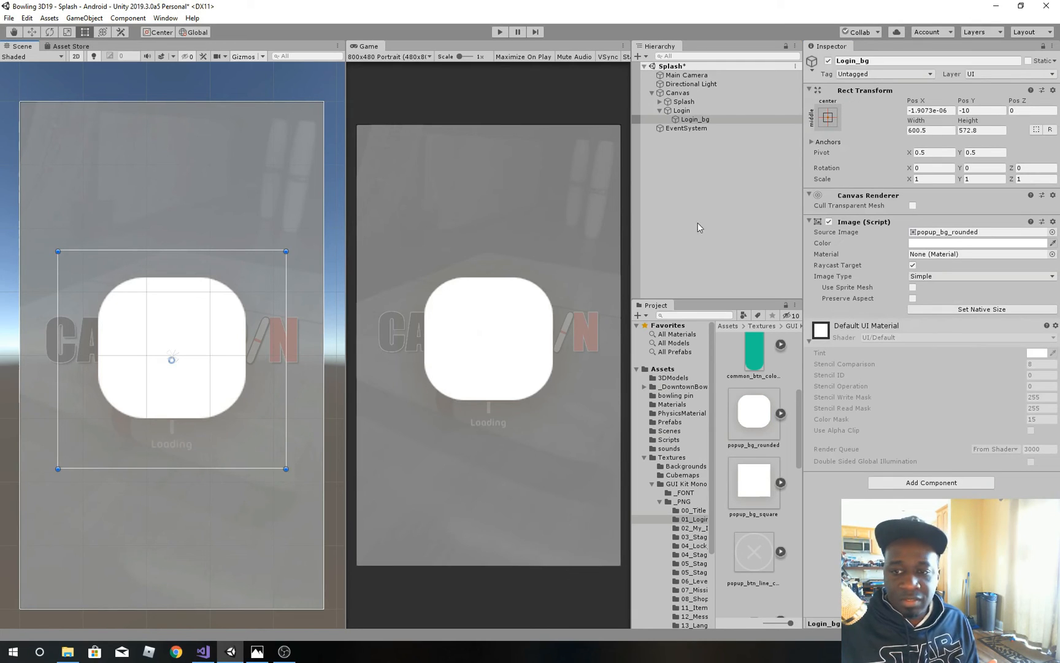
left_click(742, 410)
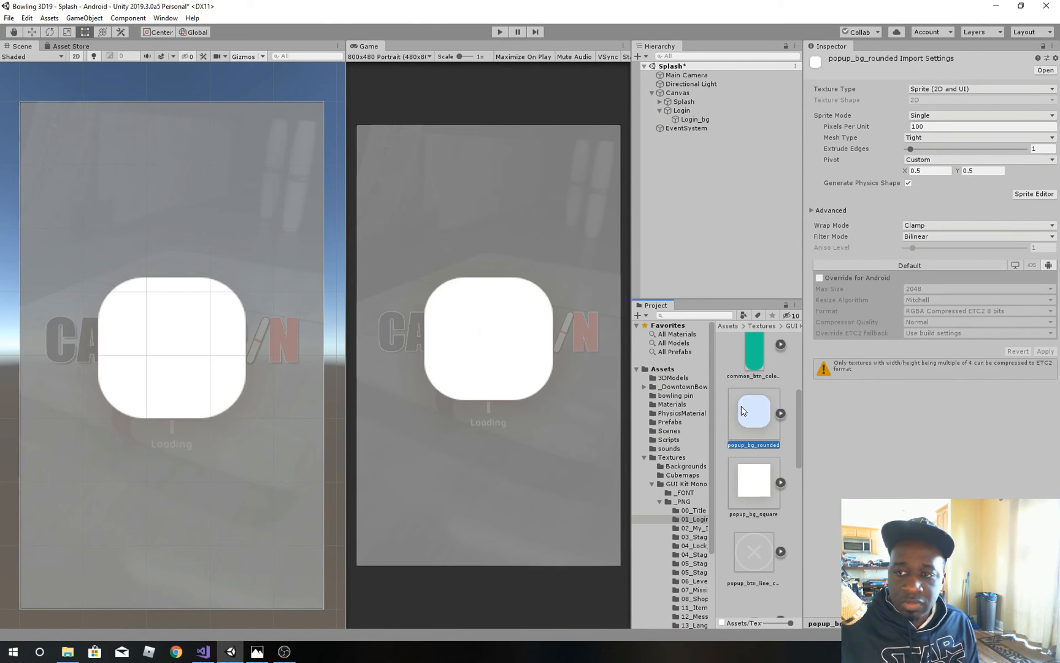
left_click(705, 121)
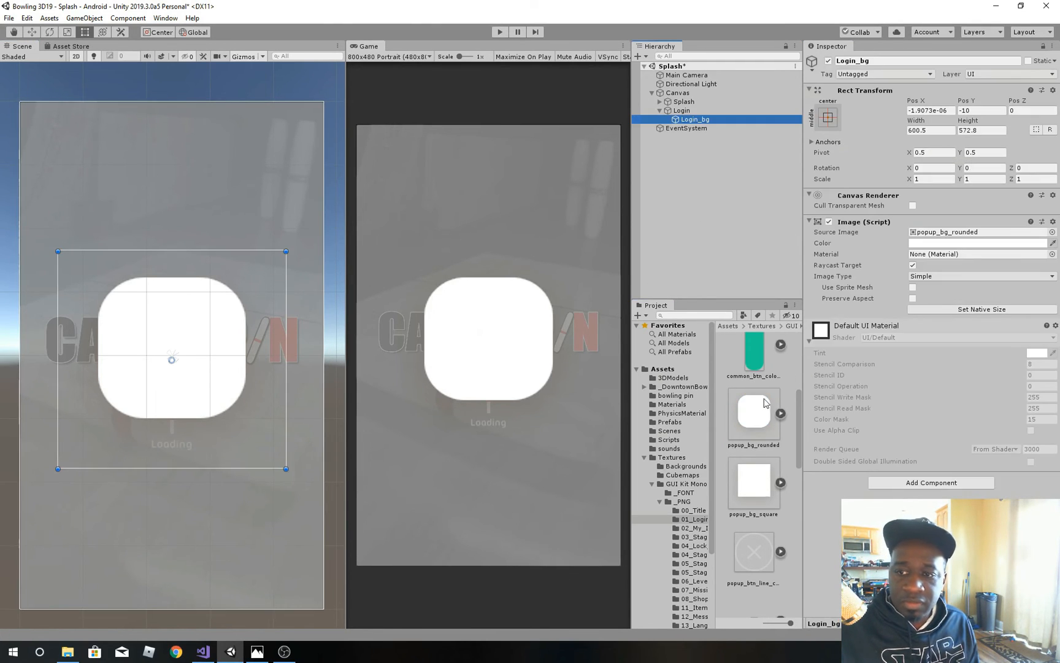
left_click_drag(754, 421, 975, 232)
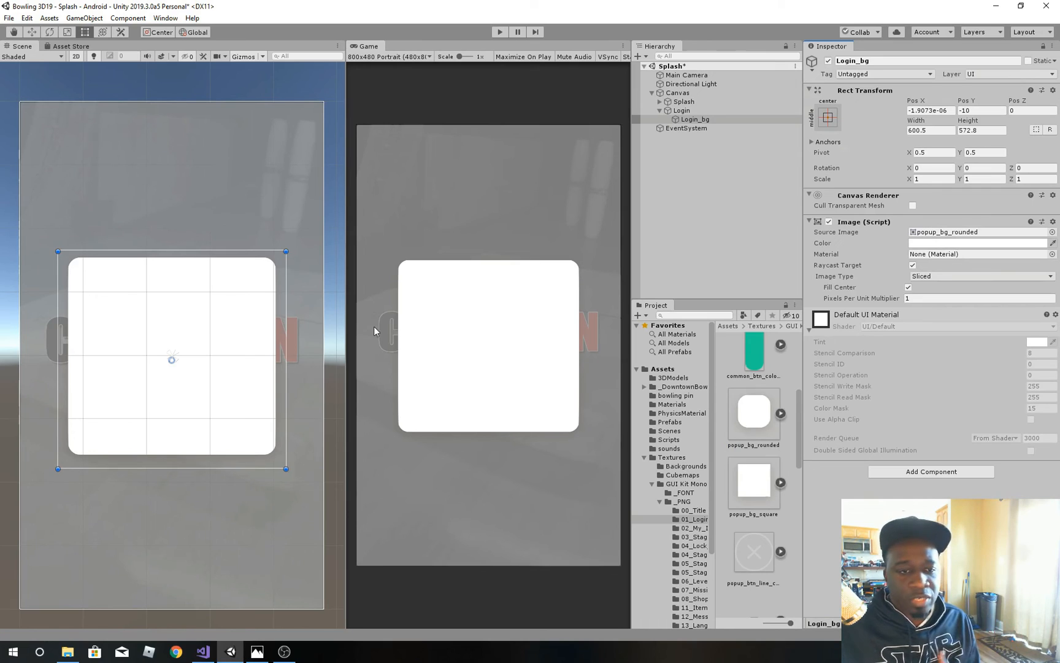
Step: Stretch the Login_bg panel taller, narrow it to half its width and shorten it to test how the rounded corners scale
left_click_drag(179, 471, 179, 537)
left_click_drag(218, 252, 218, 219)
left_click_drag(297, 310, 154, 313)
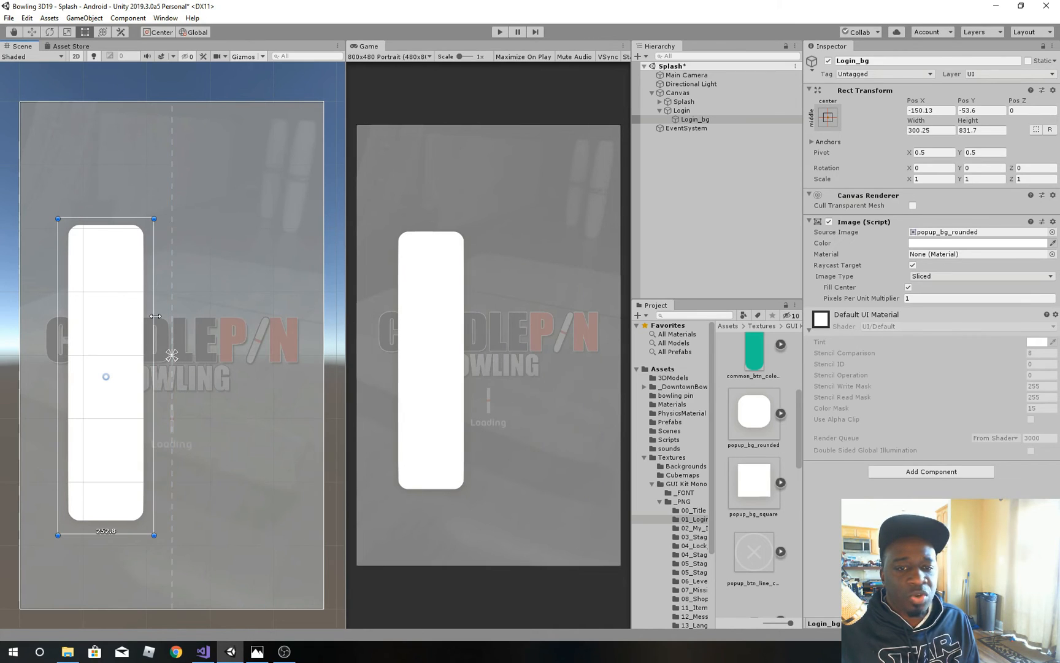
left_click_drag(118, 219, 128, 275)
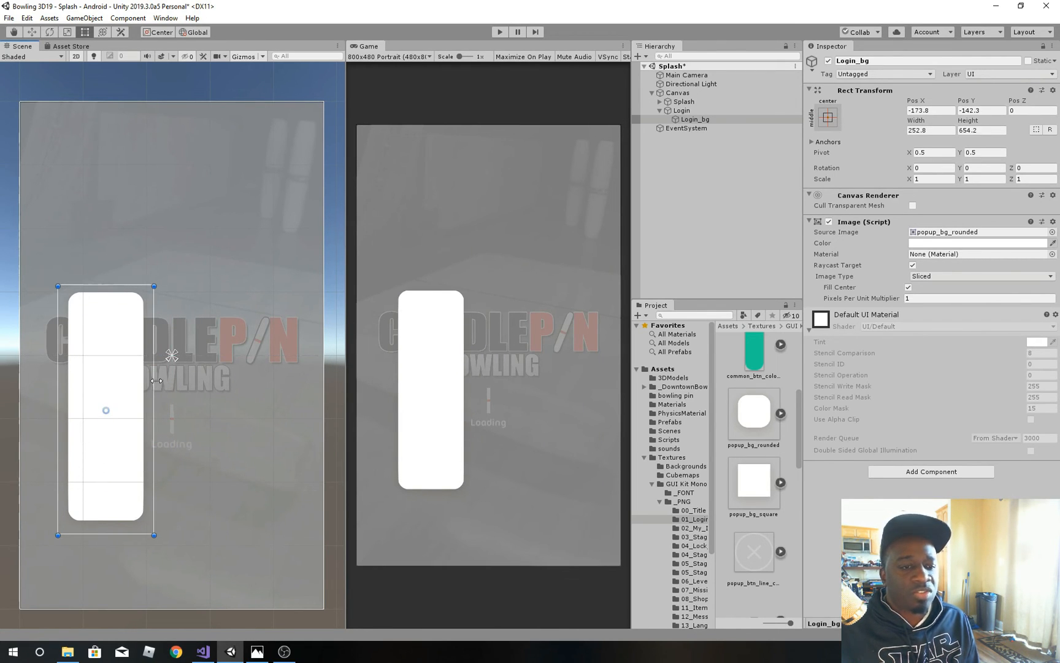
Step: Resize the Login_bg panel to about 558 by 701 and centre it at Pos X 0 and Pos Y 0
left_click_drag(157, 381, 270, 365)
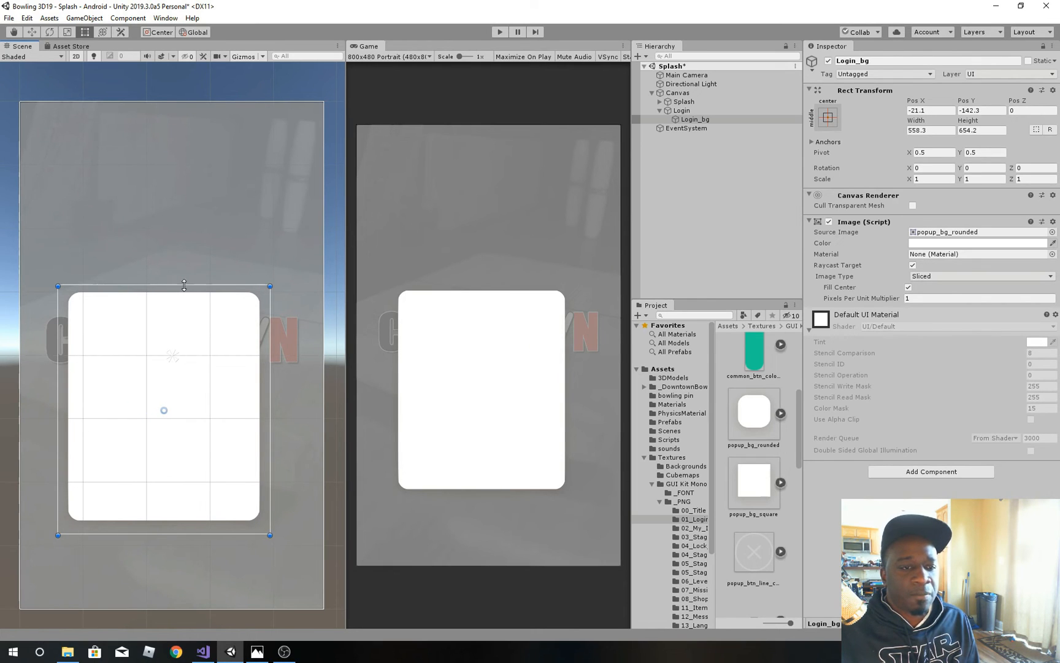
left_click_drag(184, 285, 184, 268)
left_click_drag(179, 340, 181, 283)
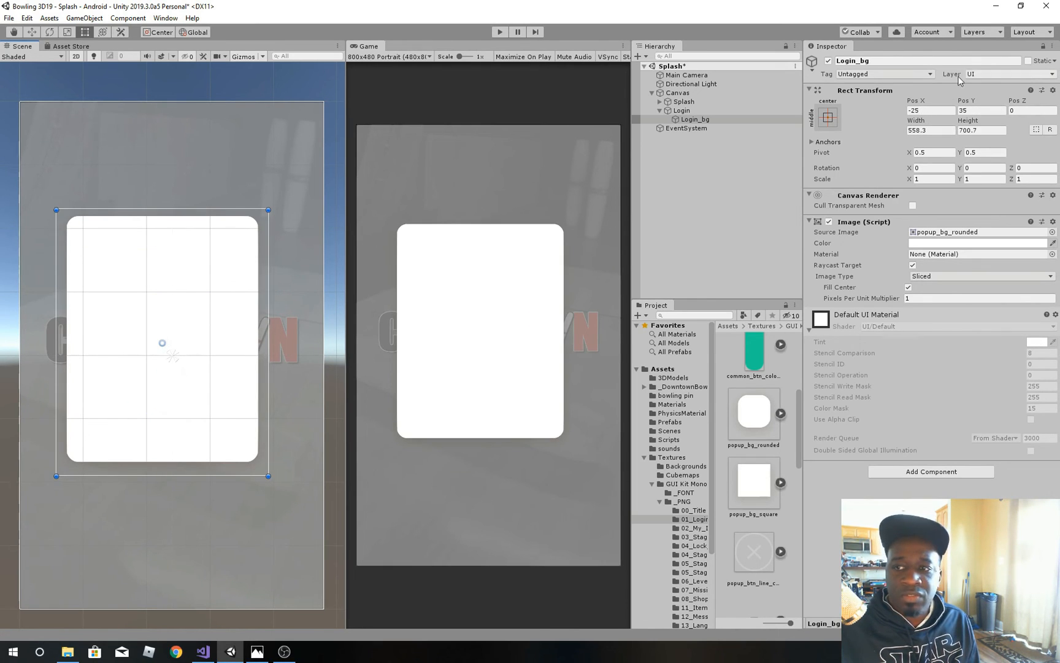
left_click(929, 112)
type("0")
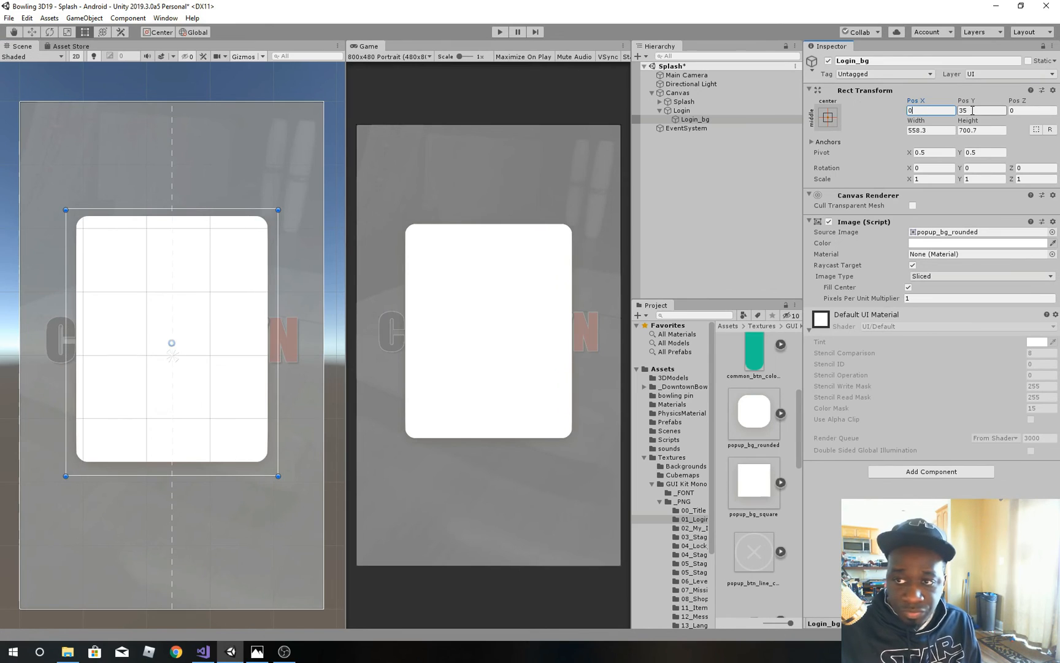
key("Tab")
type("0")
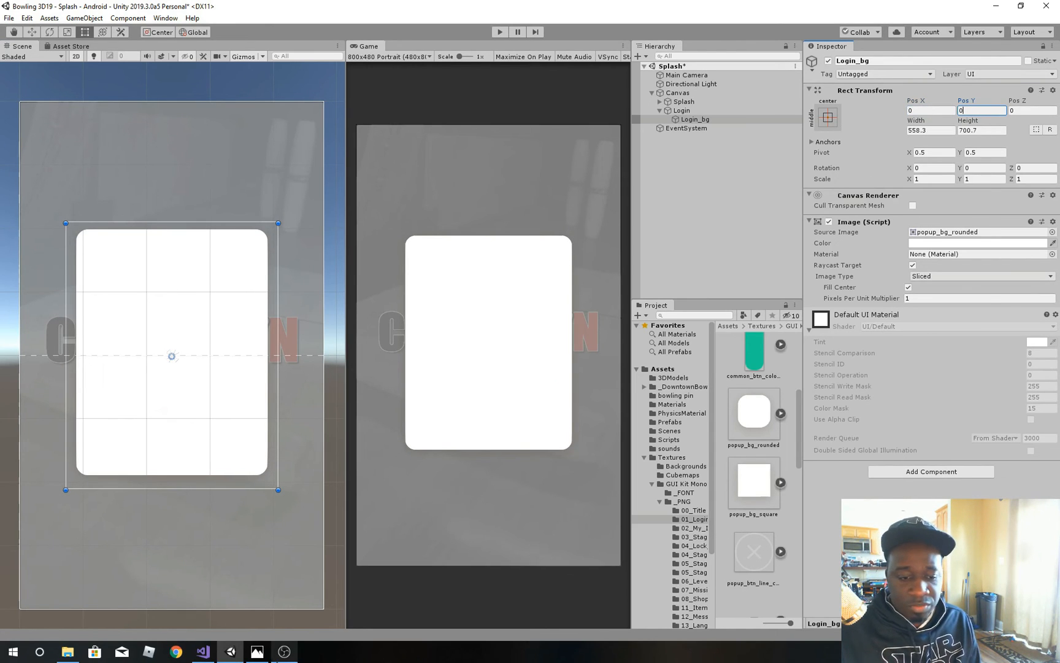
Step: Check the 01_Login.png reference, widen the Login_bg panel to about 630 and recentre it at Pos X 0
left_click(257, 651)
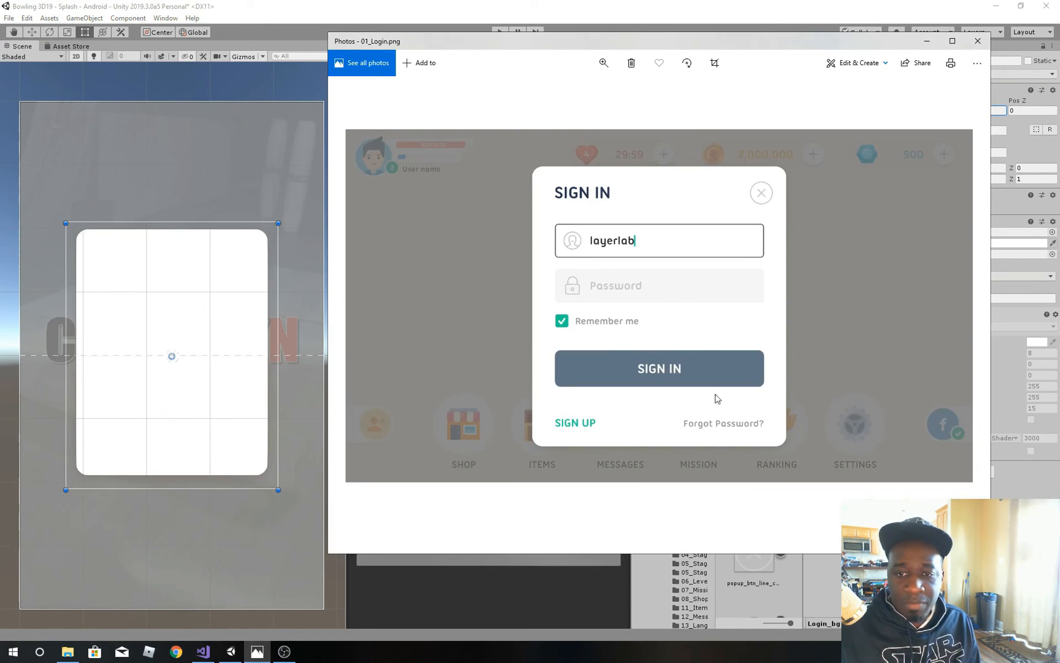
left_click(278, 360)
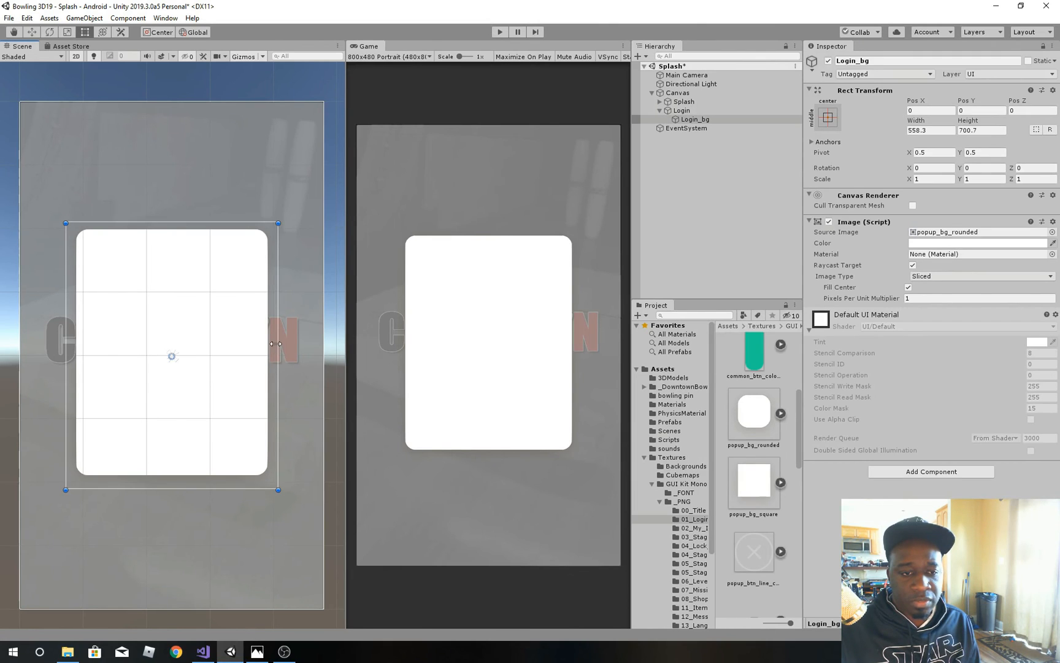
left_click_drag(275, 344, 303, 343)
left_click_drag(232, 345, 222, 348)
left_click(932, 111)
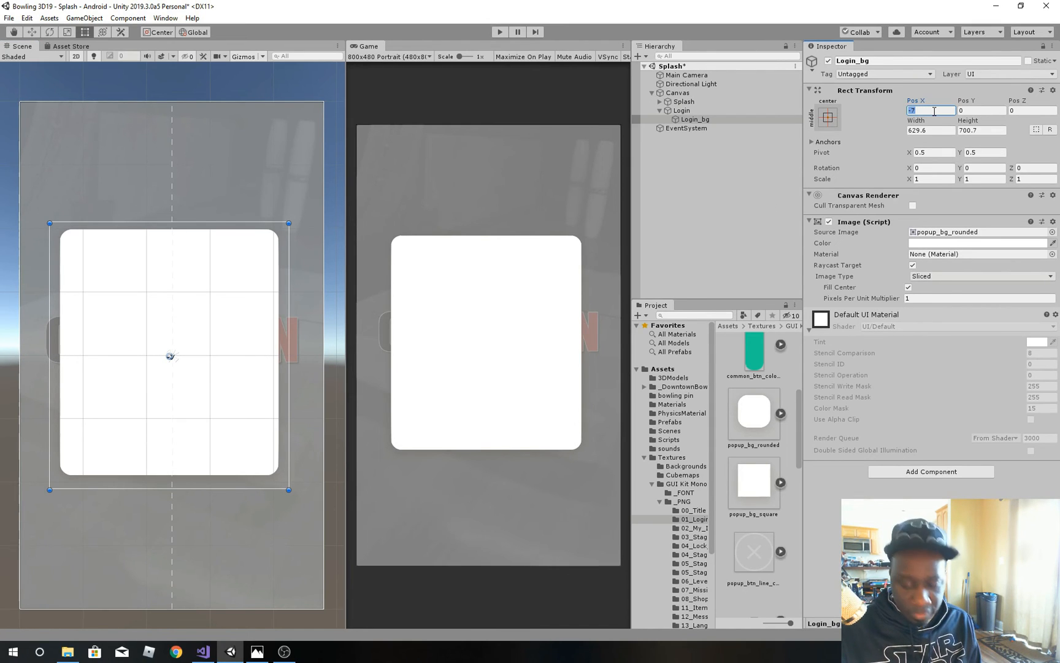
type("0")
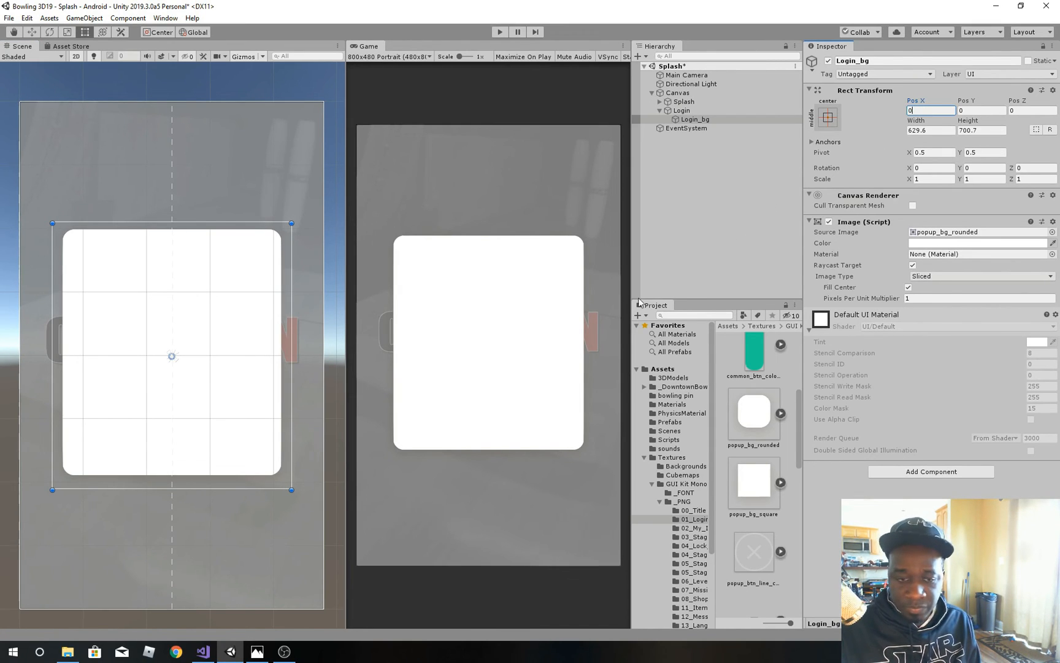
Step: Show the 01_Login.png reference in Photos and place its narrowed window beside the Scene and Game views
left_click(257, 651)
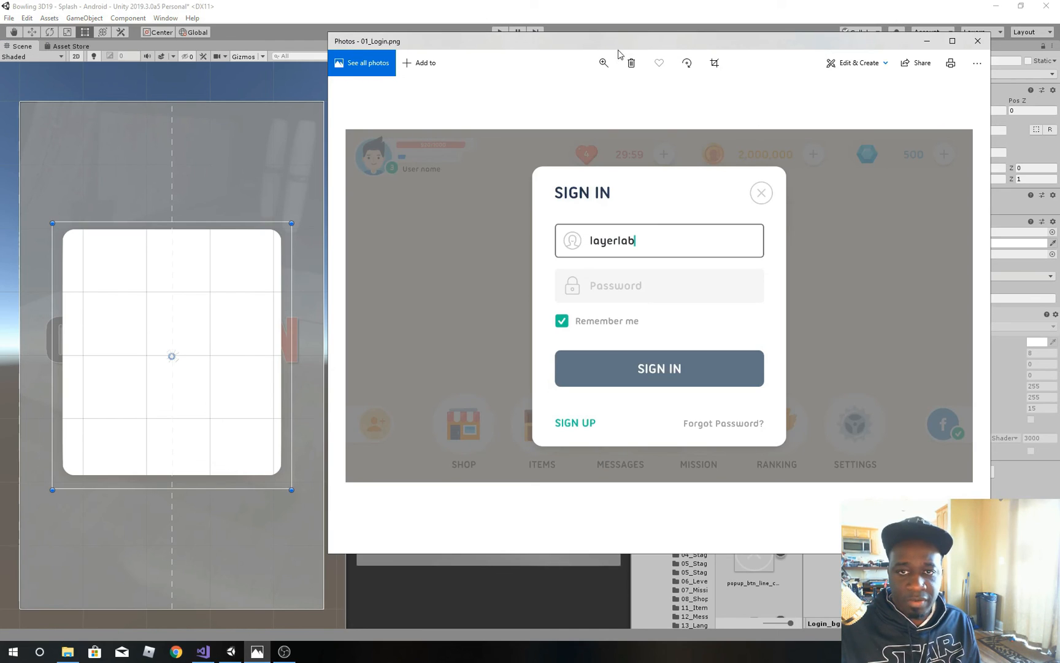
left_click_drag(559, 49, 81, 75)
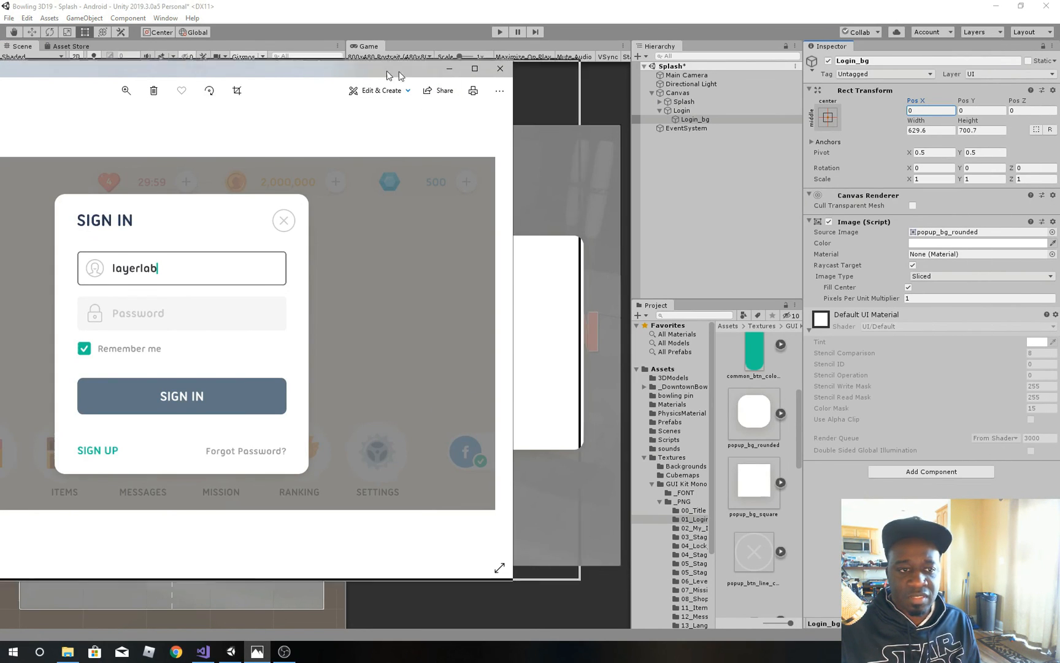
left_click_drag(337, 63, 647, 73)
left_click_drag(825, 332, 587, 331)
left_click_drag(541, 86, 843, 81)
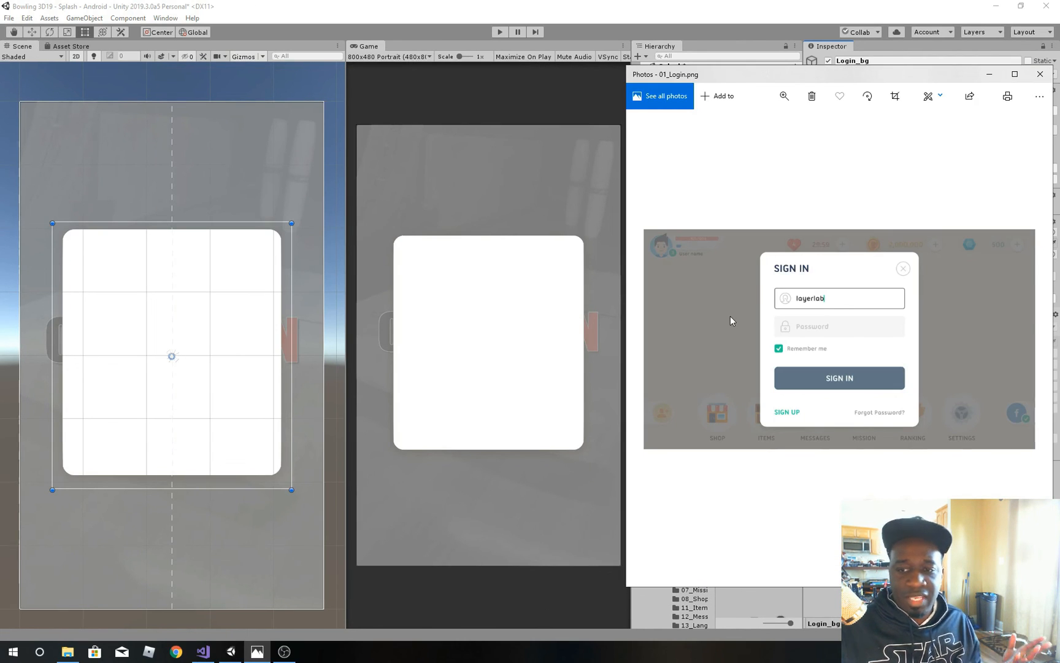